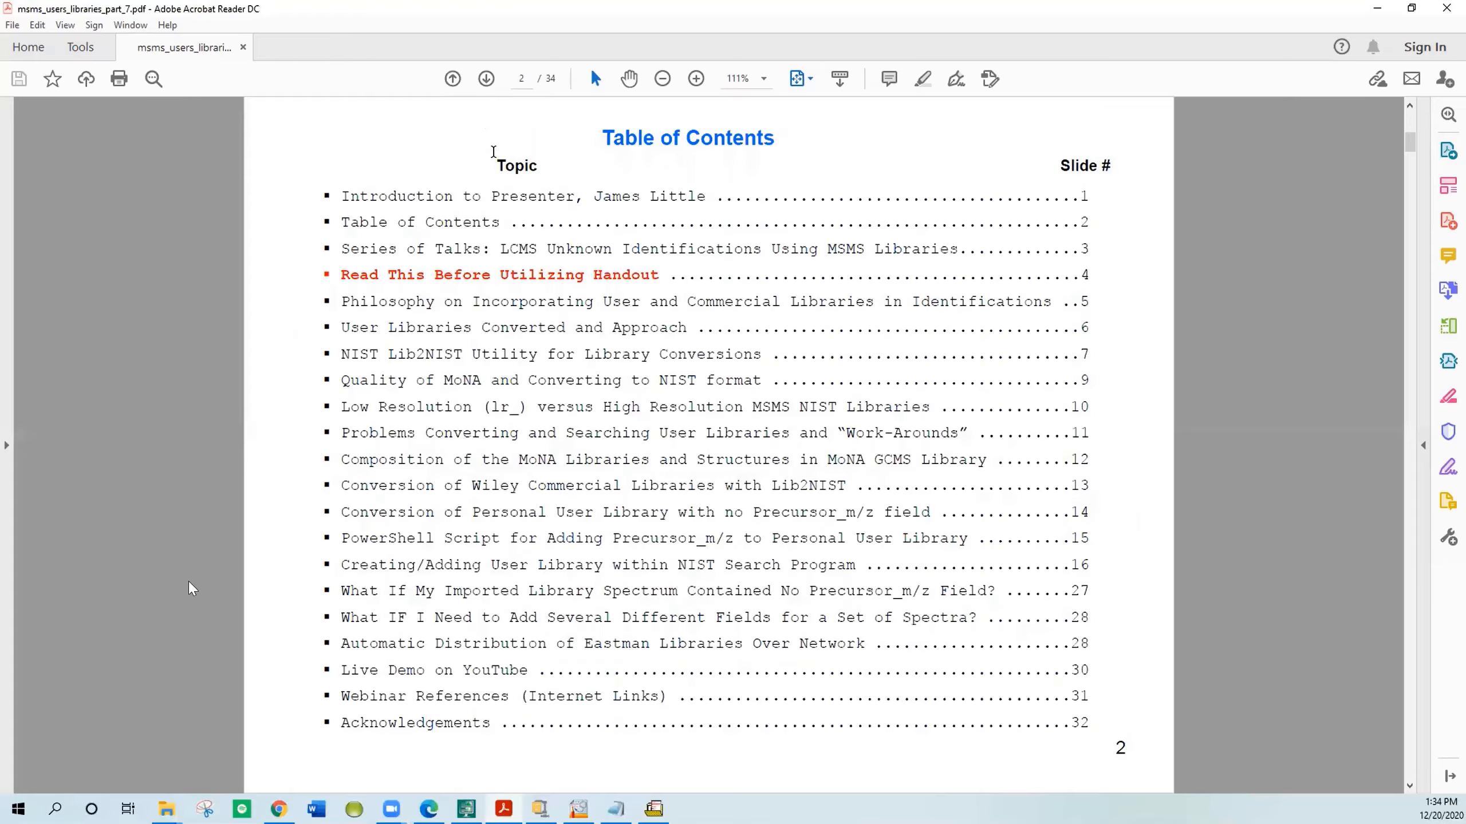
Step: Page through the opening pages of the handout and bring up the NIST MS Search window
key(Right)
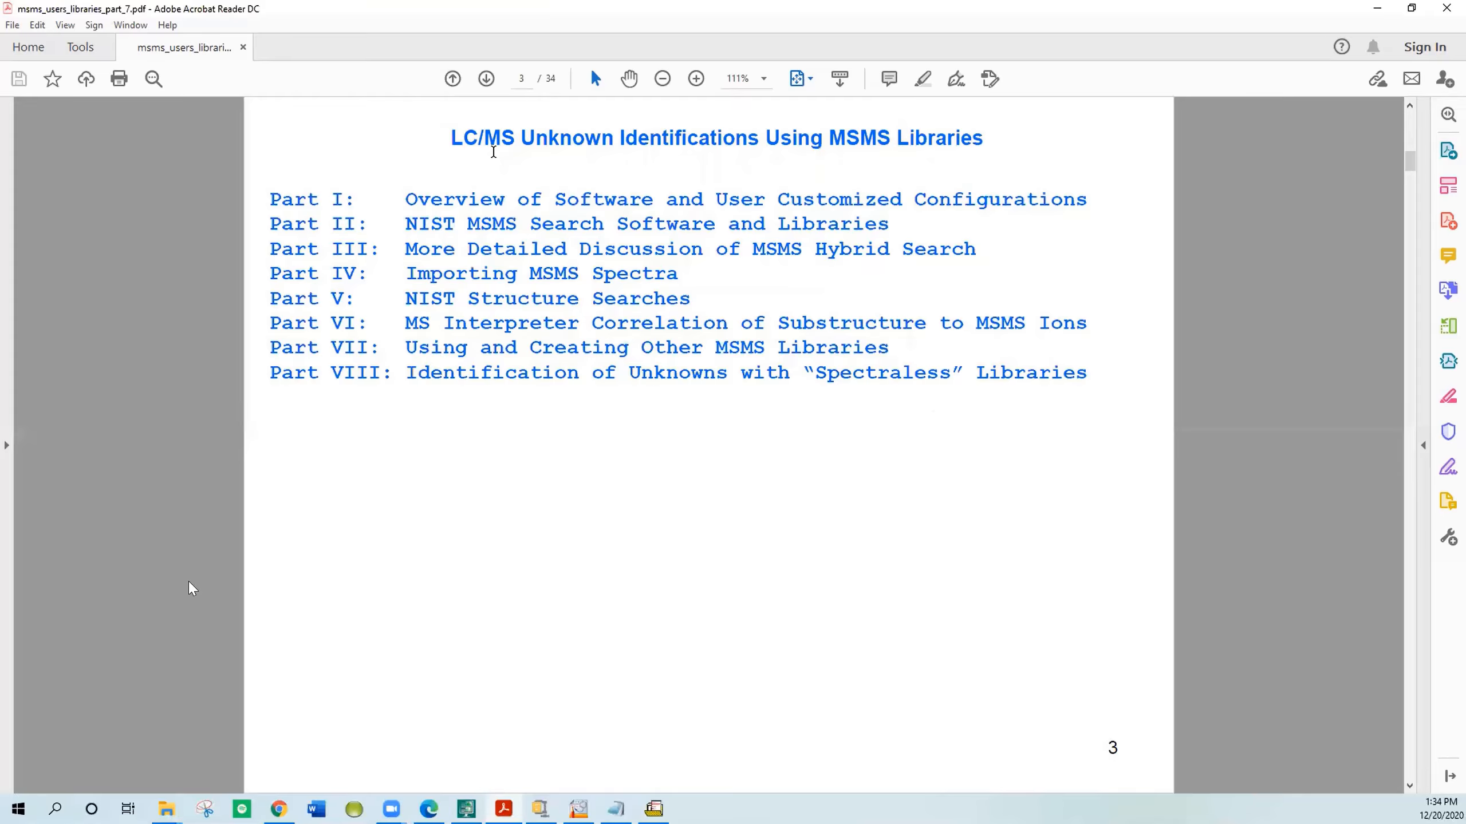
key(Home)
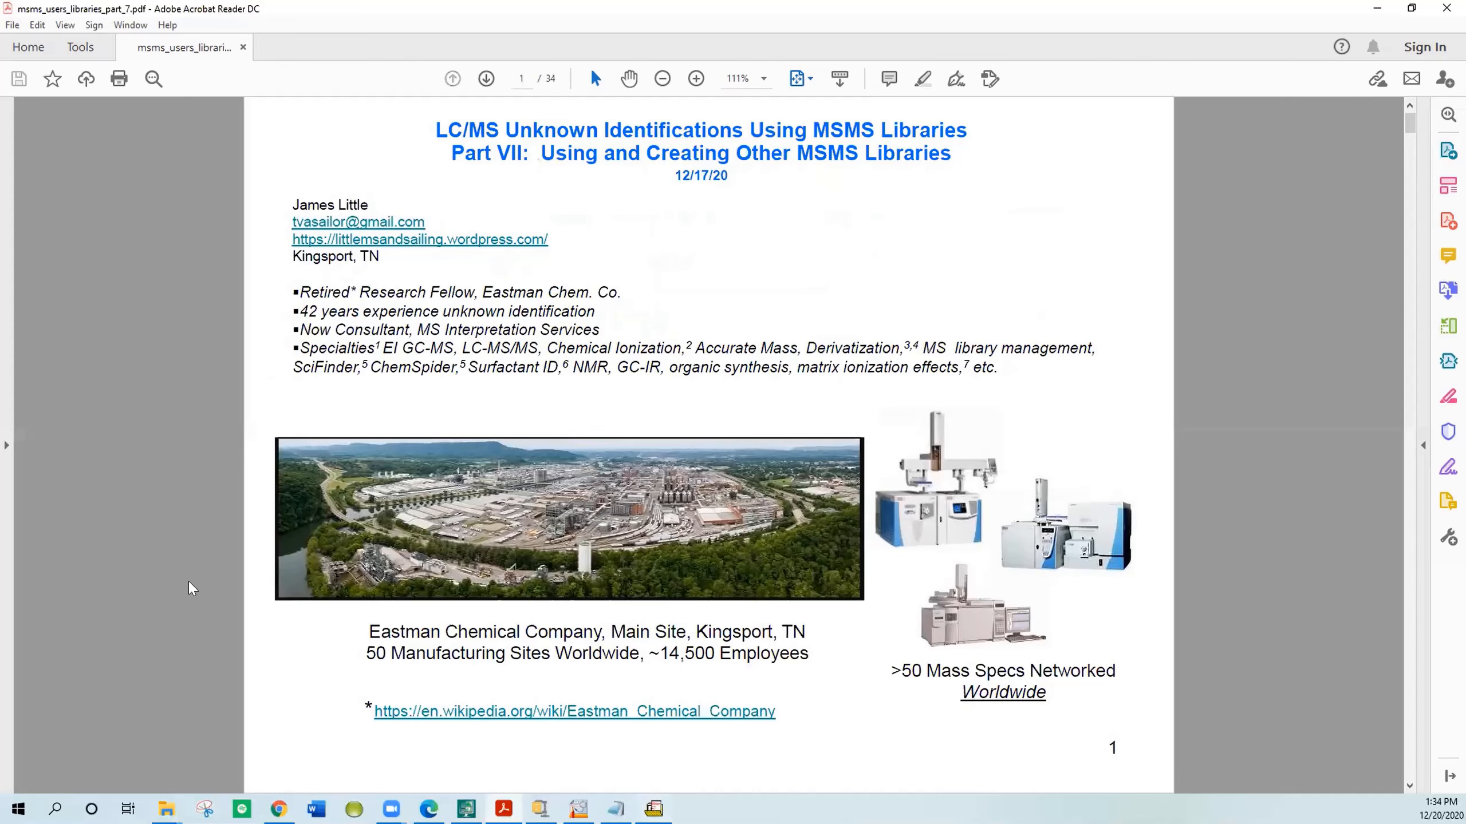
mouse_move(654, 809)
click(609, 748)
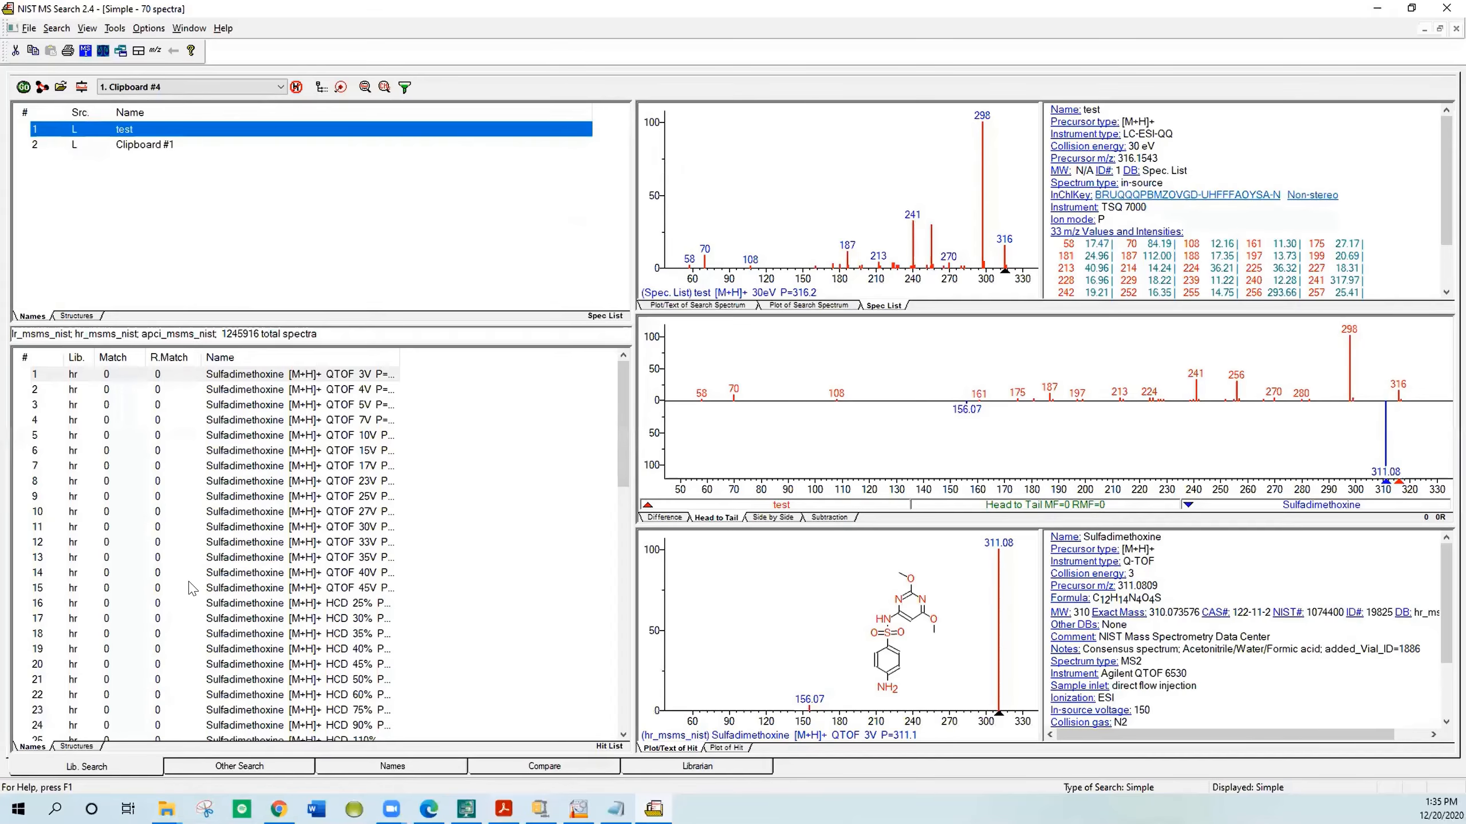
Step: Download the Volatile FiehnLib library from MoNA as SDF (NIST compatible) and save it in the MSSEARCH folder
click(279, 810)
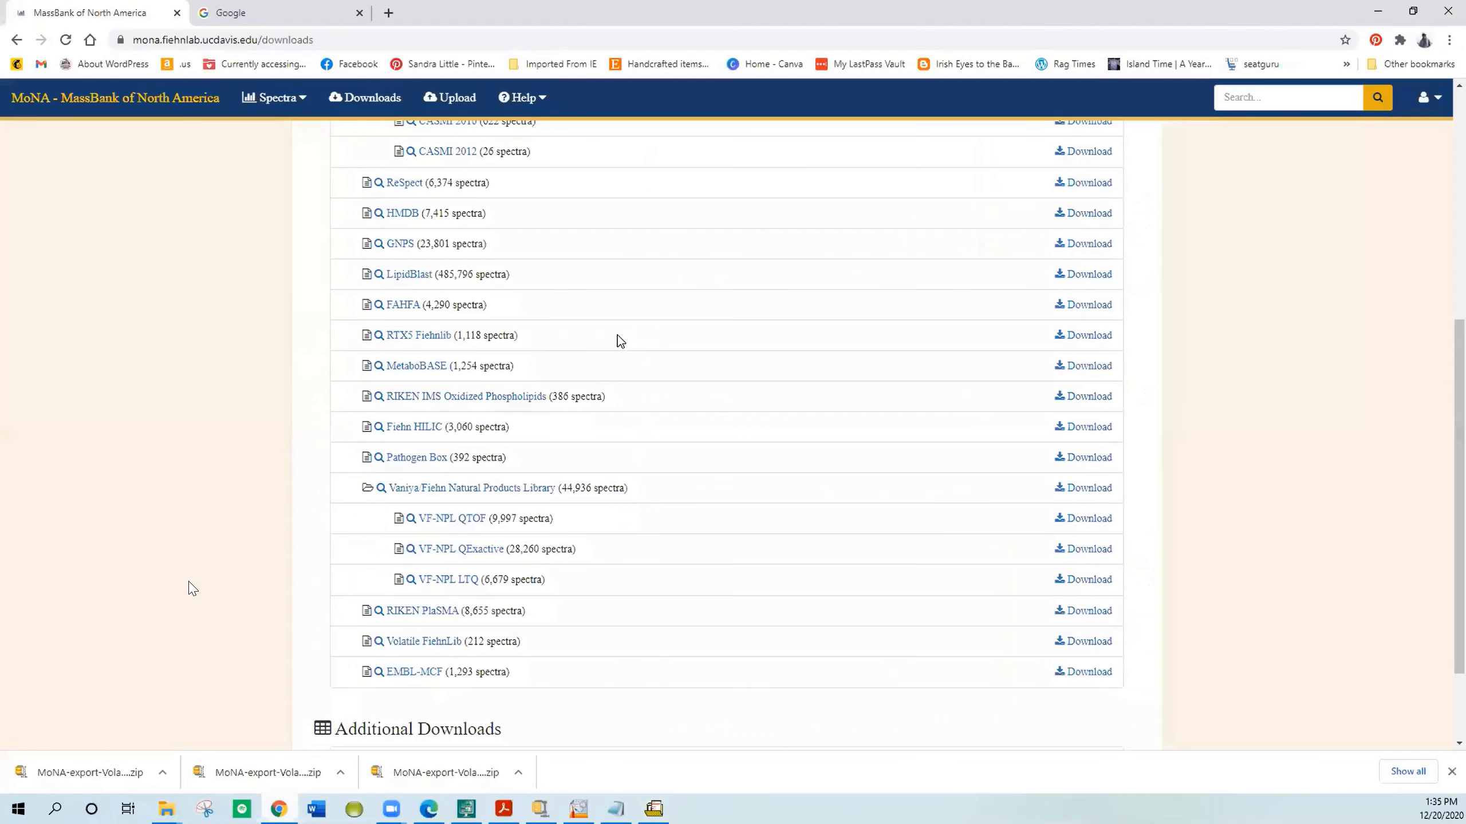
scroll(618, 341, up, 1)
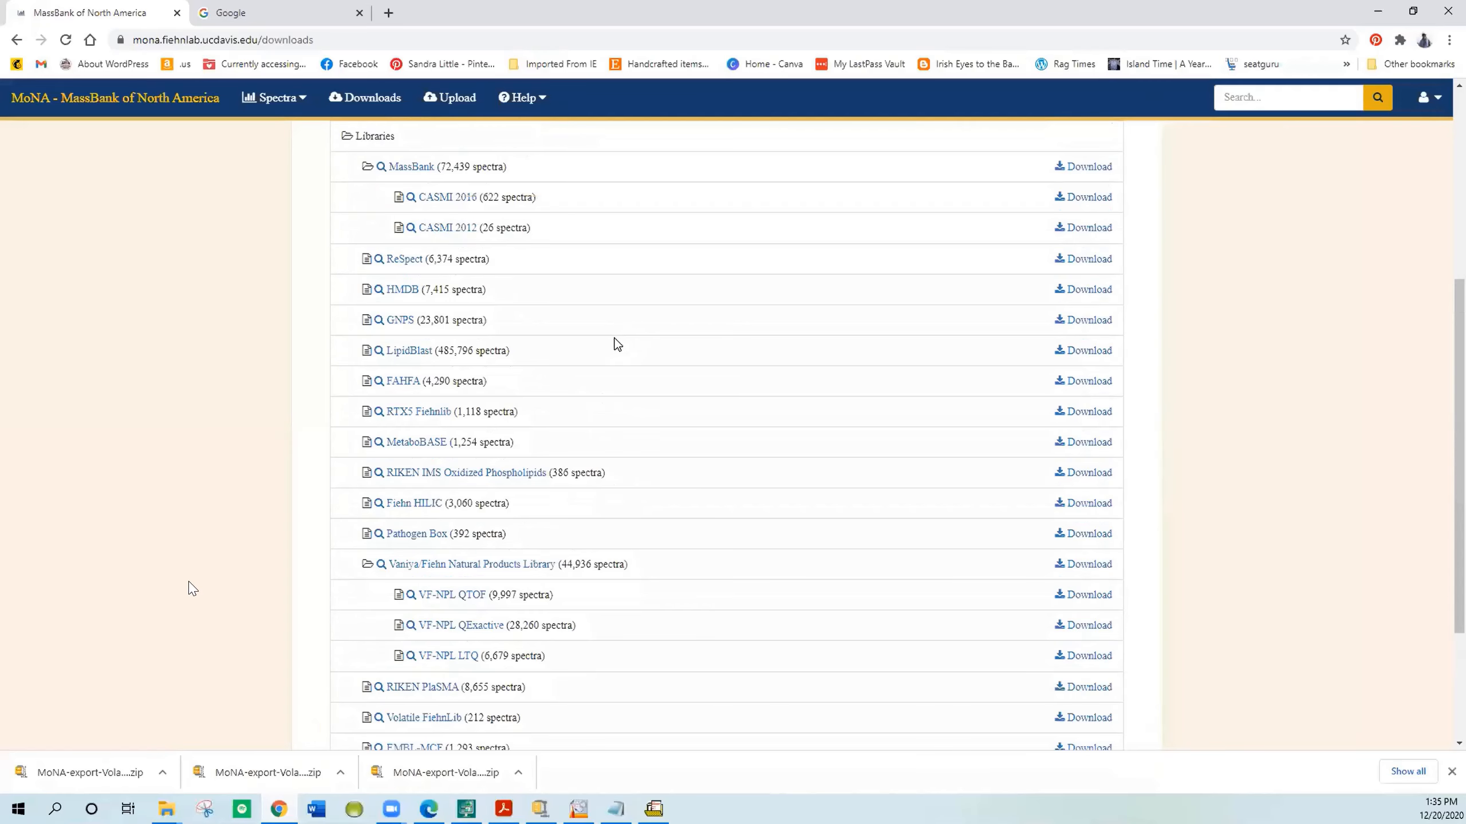
scroll(616, 344, up, 2)
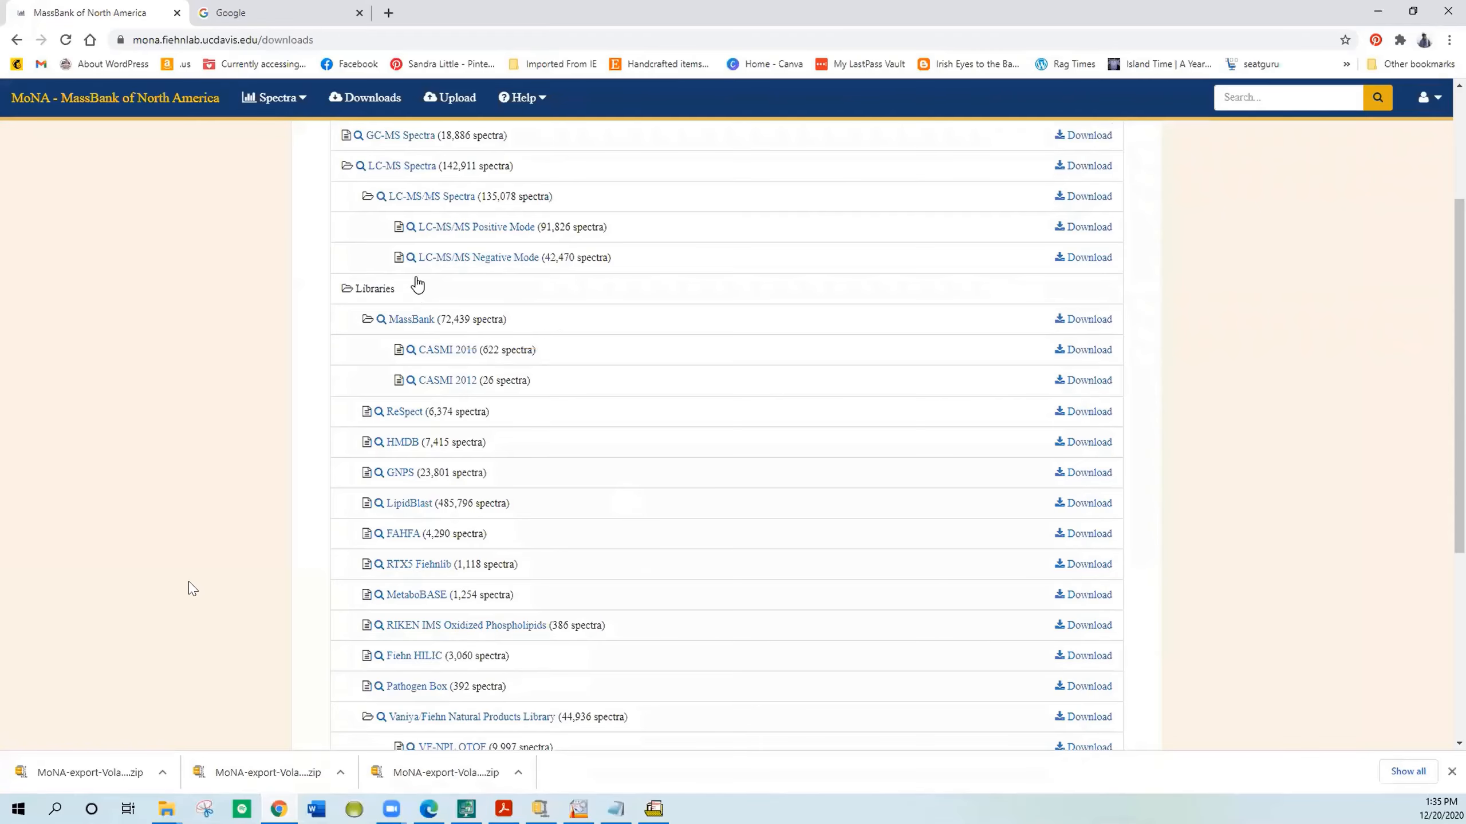
scroll(417, 285, up, 1)
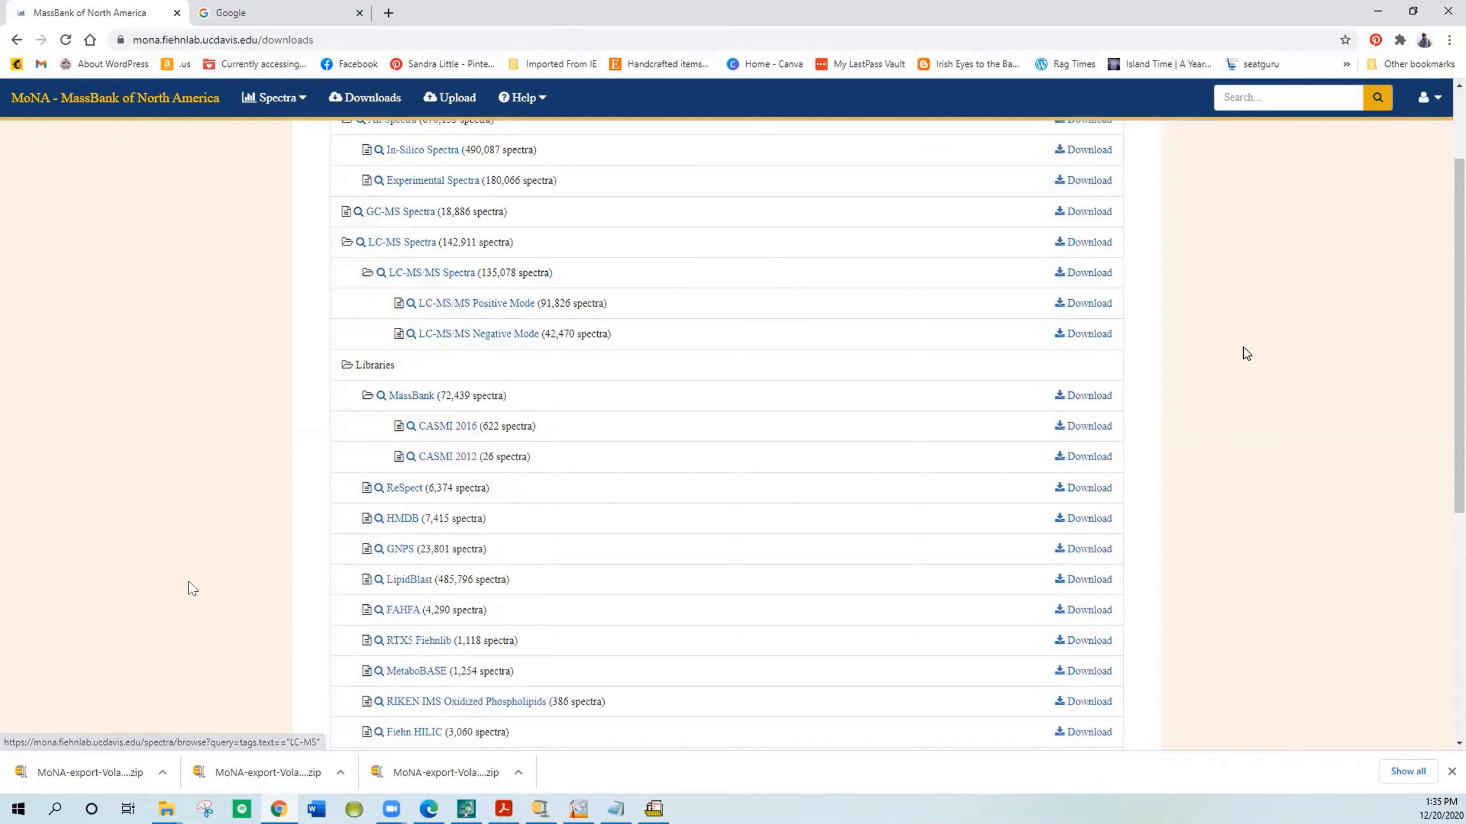
drag(1459, 326, 1439, 588)
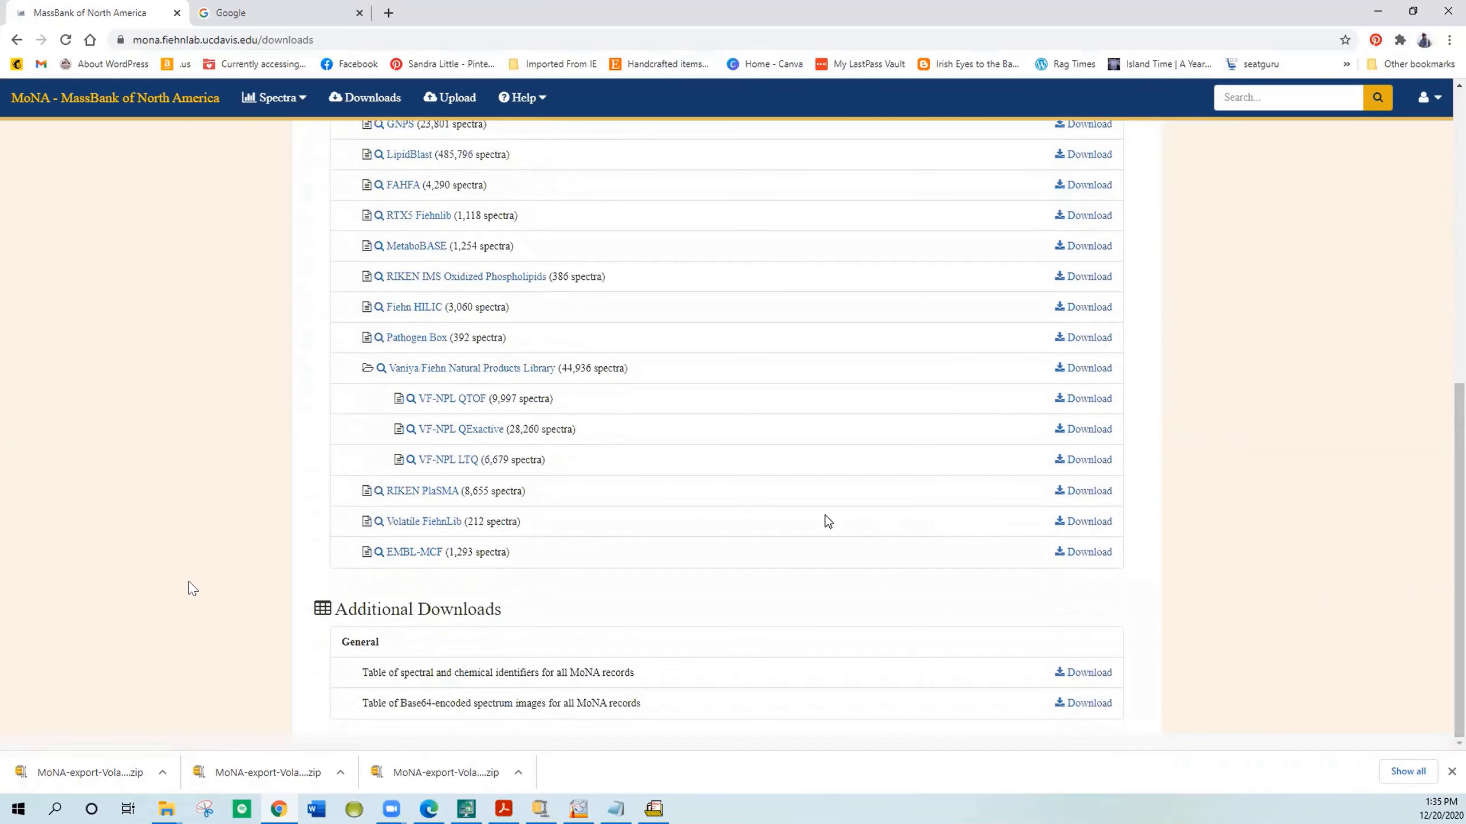
click(1085, 532)
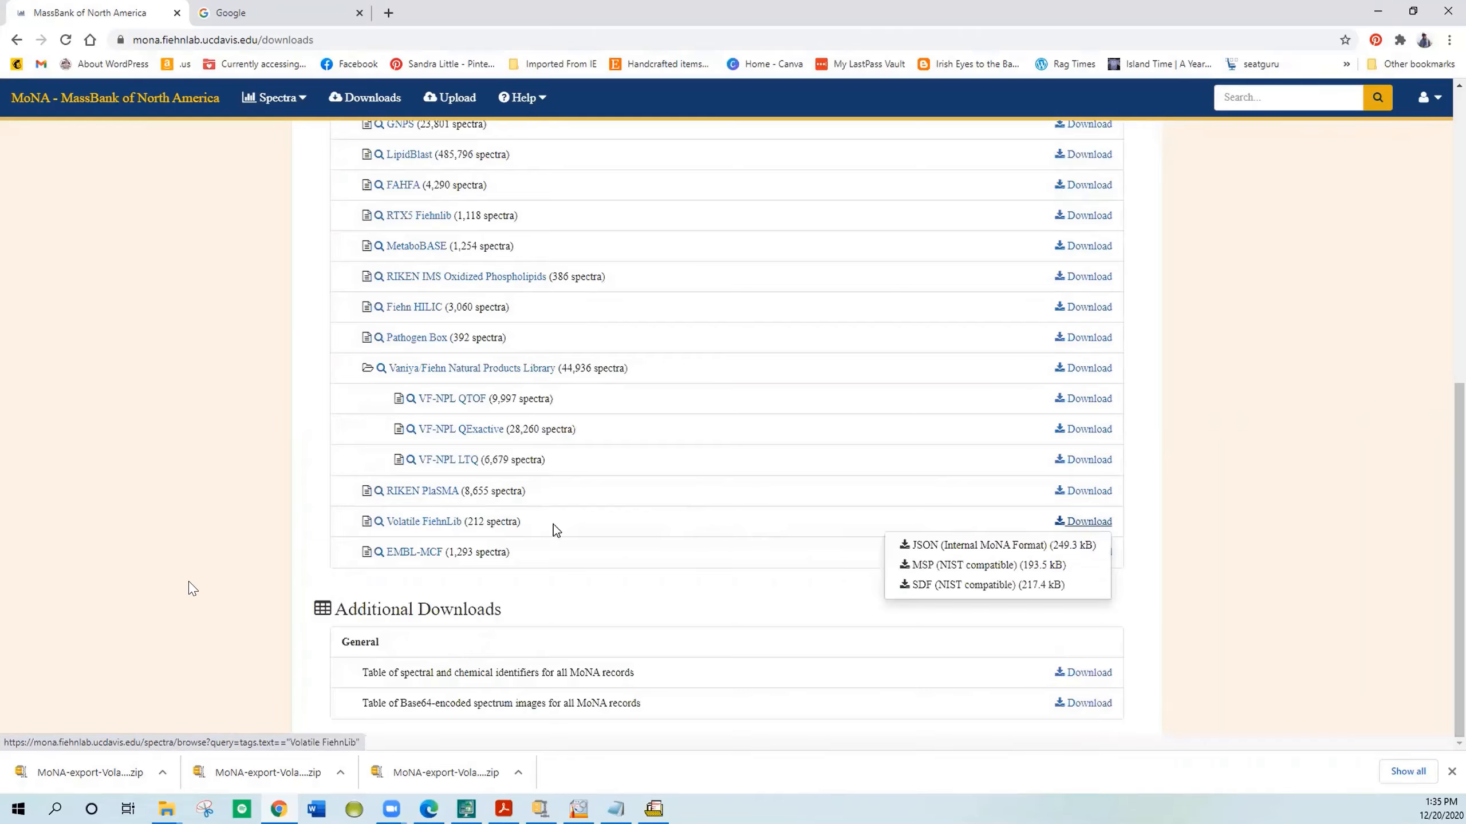
click(954, 586)
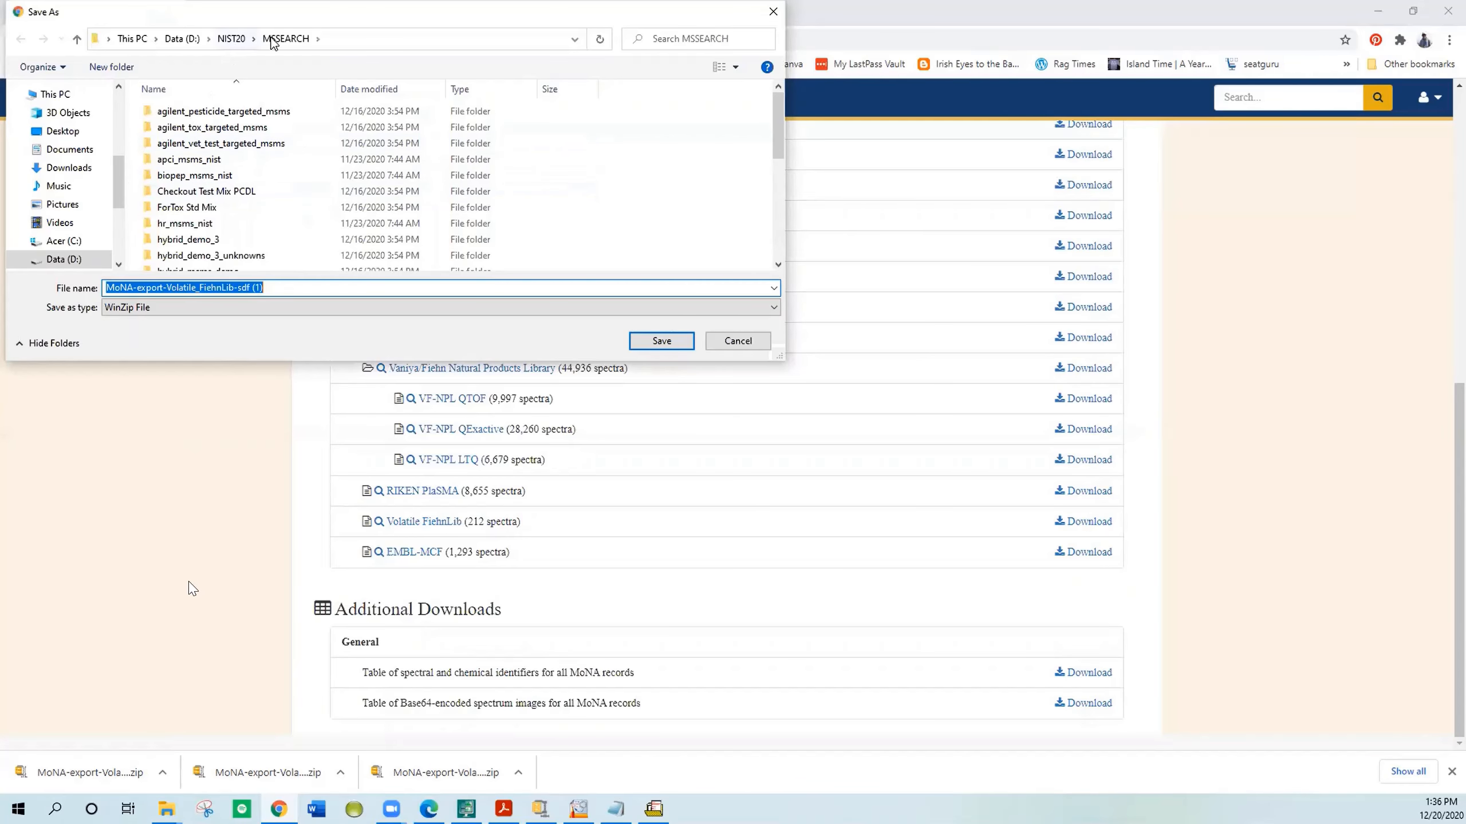
click(640, 346)
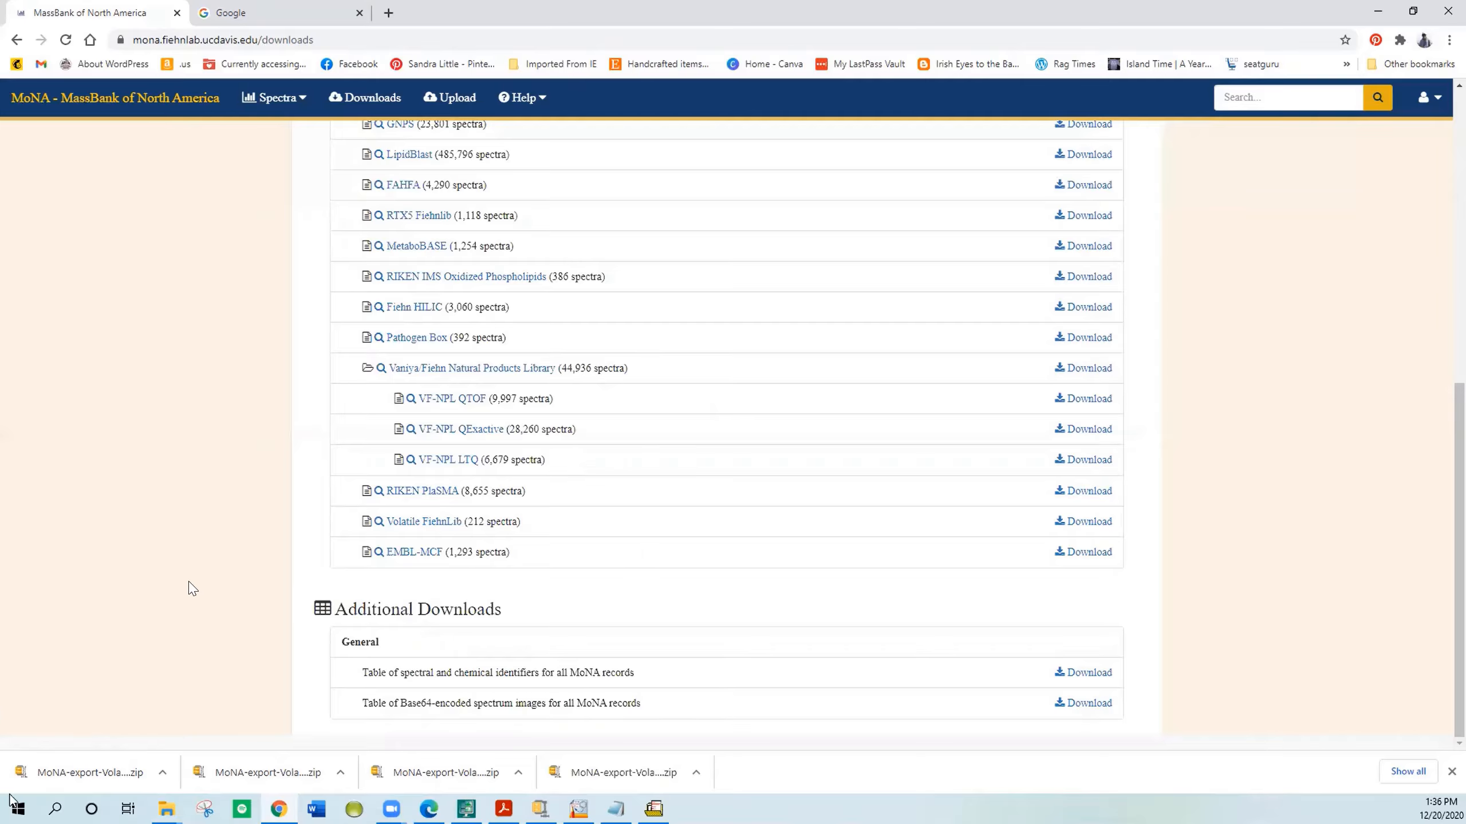
Step: Launch Lib2NIST by searching for lib, and review its conversion options without changing them
click(49, 782)
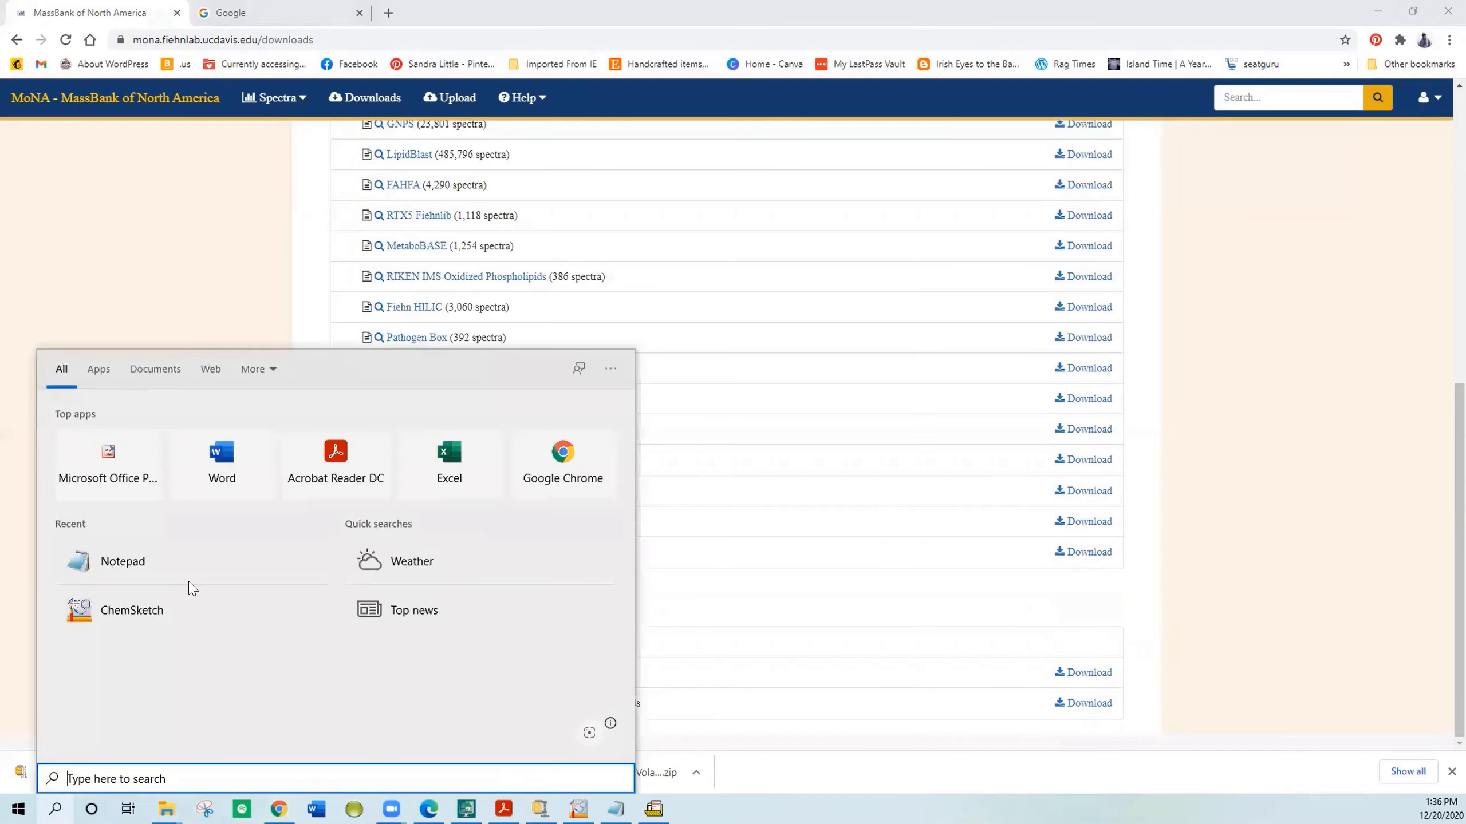
text(lib)
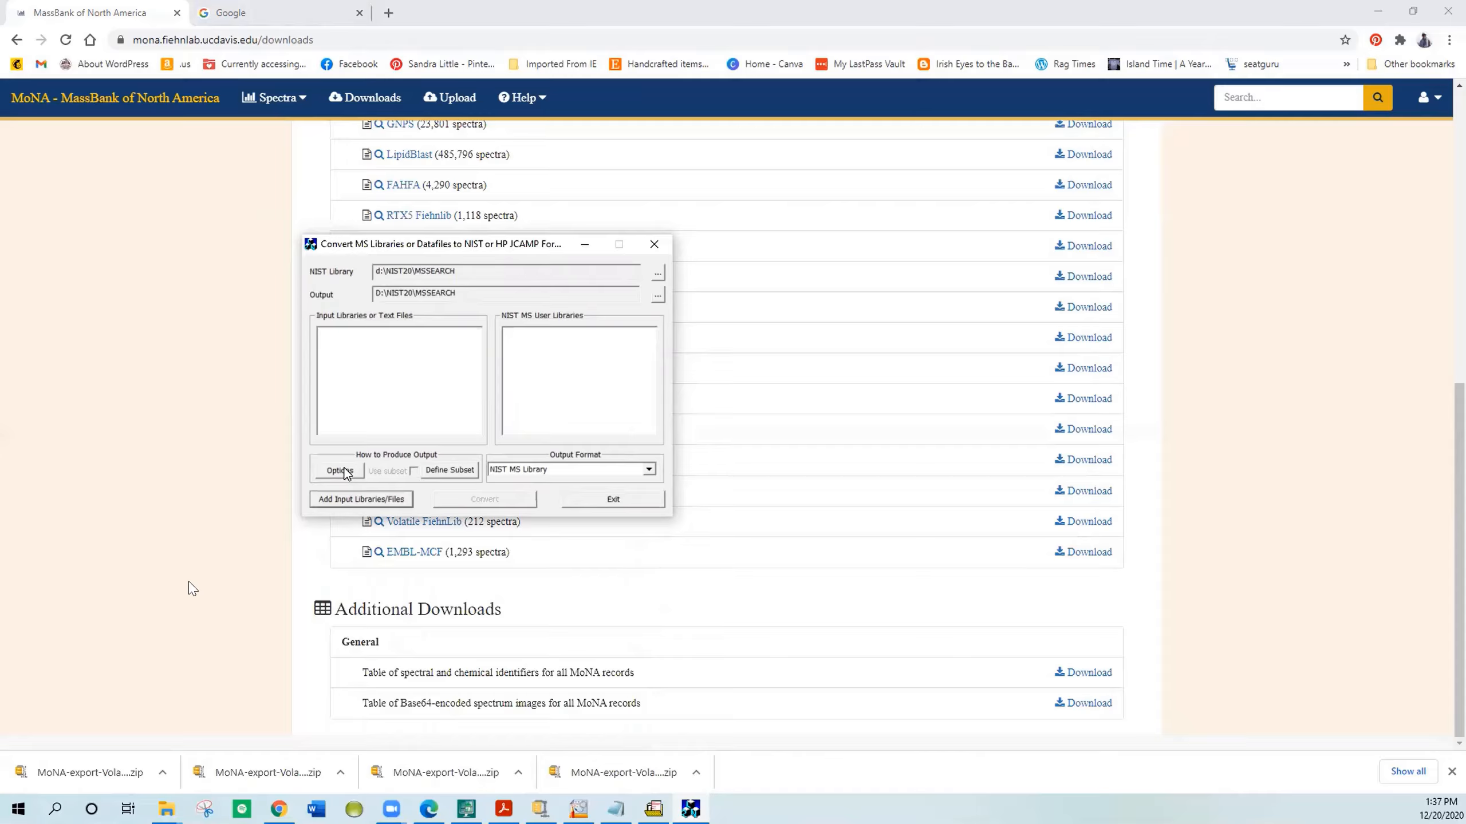
click(340, 470)
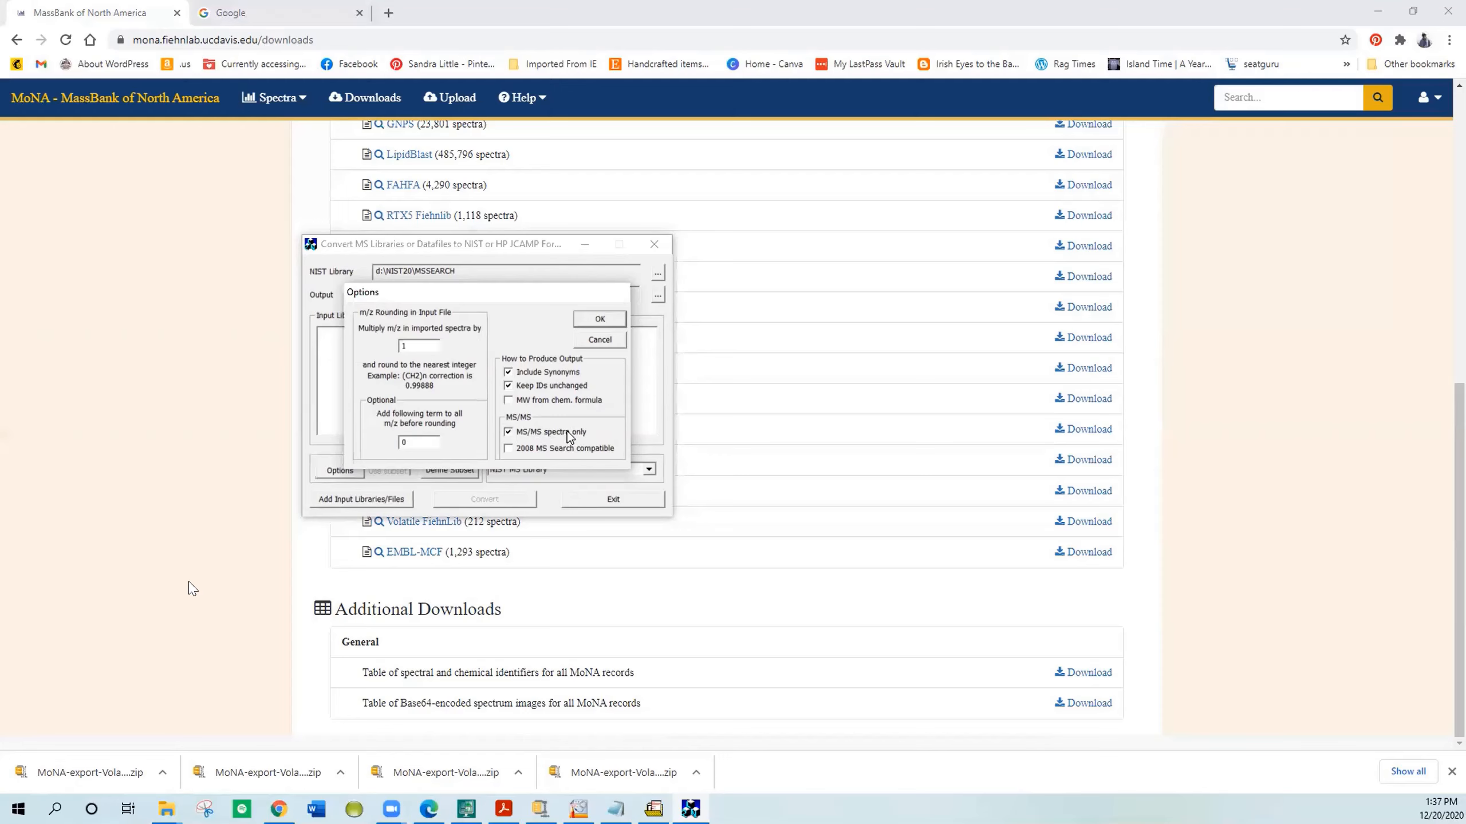
click(594, 319)
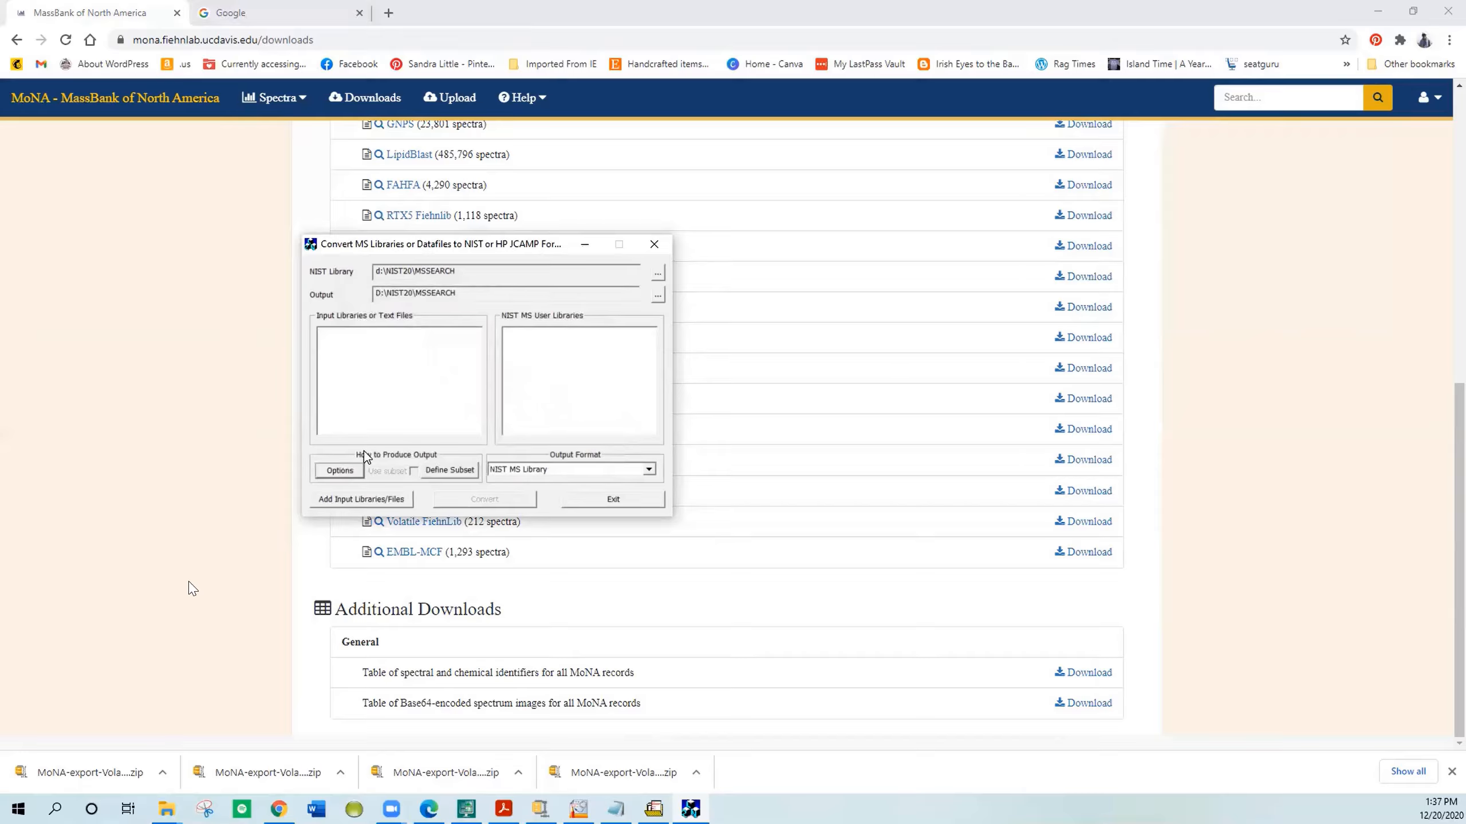
Step: Add the downloaded MoNA-export-Volatile_FiehnLib SDF file as the input library and select it
click(359, 499)
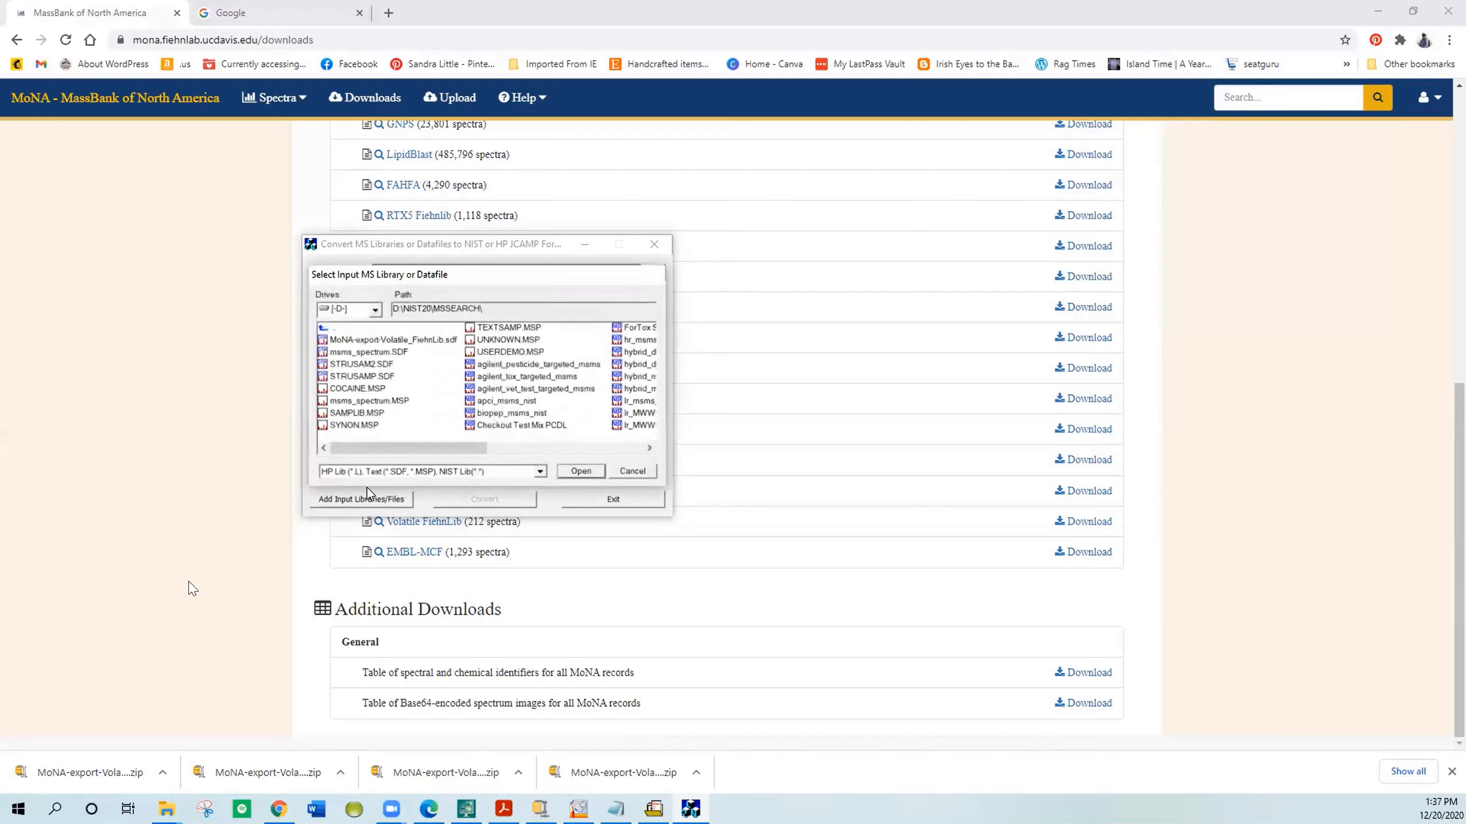
click(343, 341)
click(561, 471)
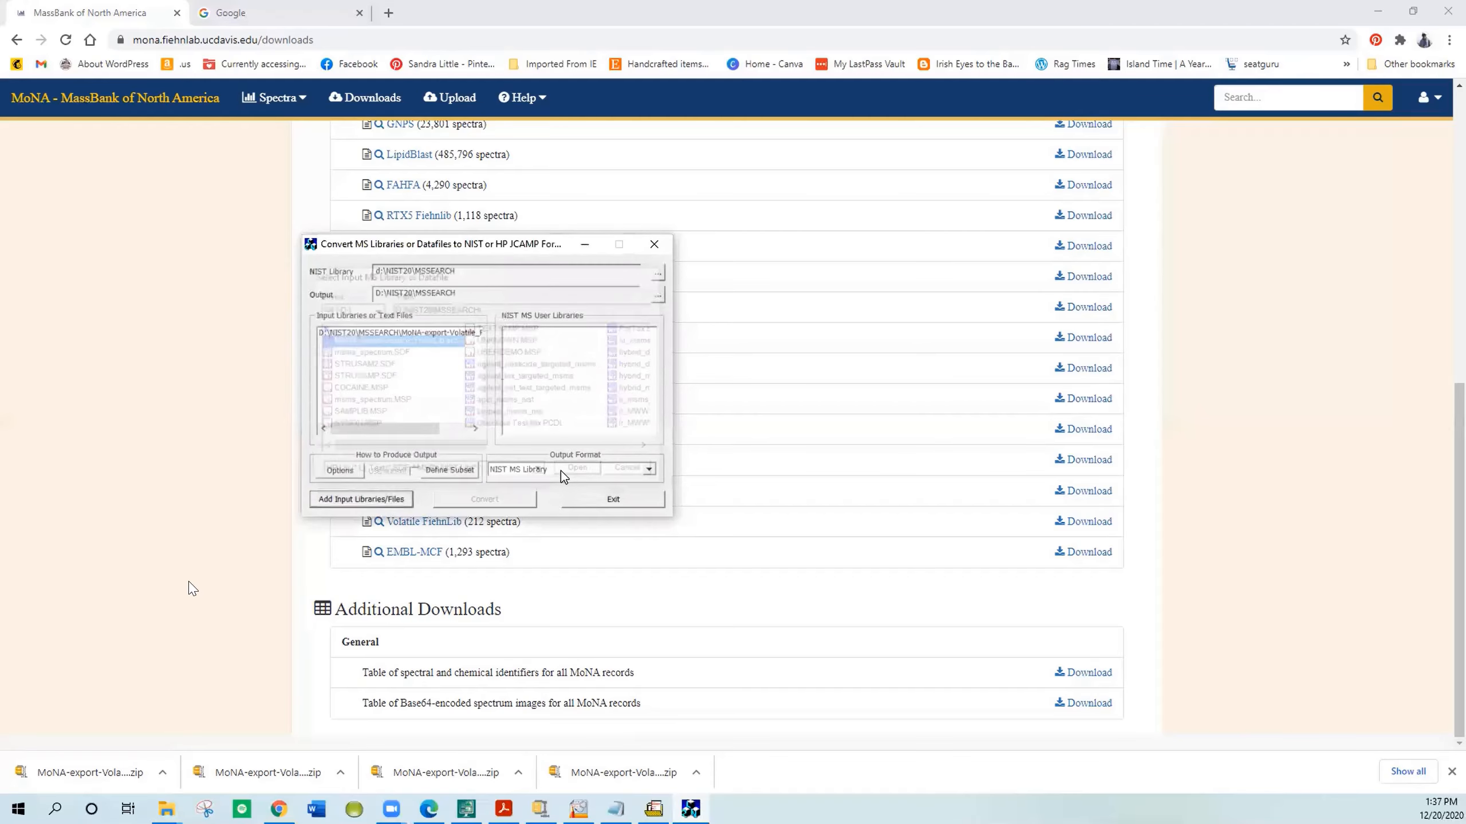
click(409, 333)
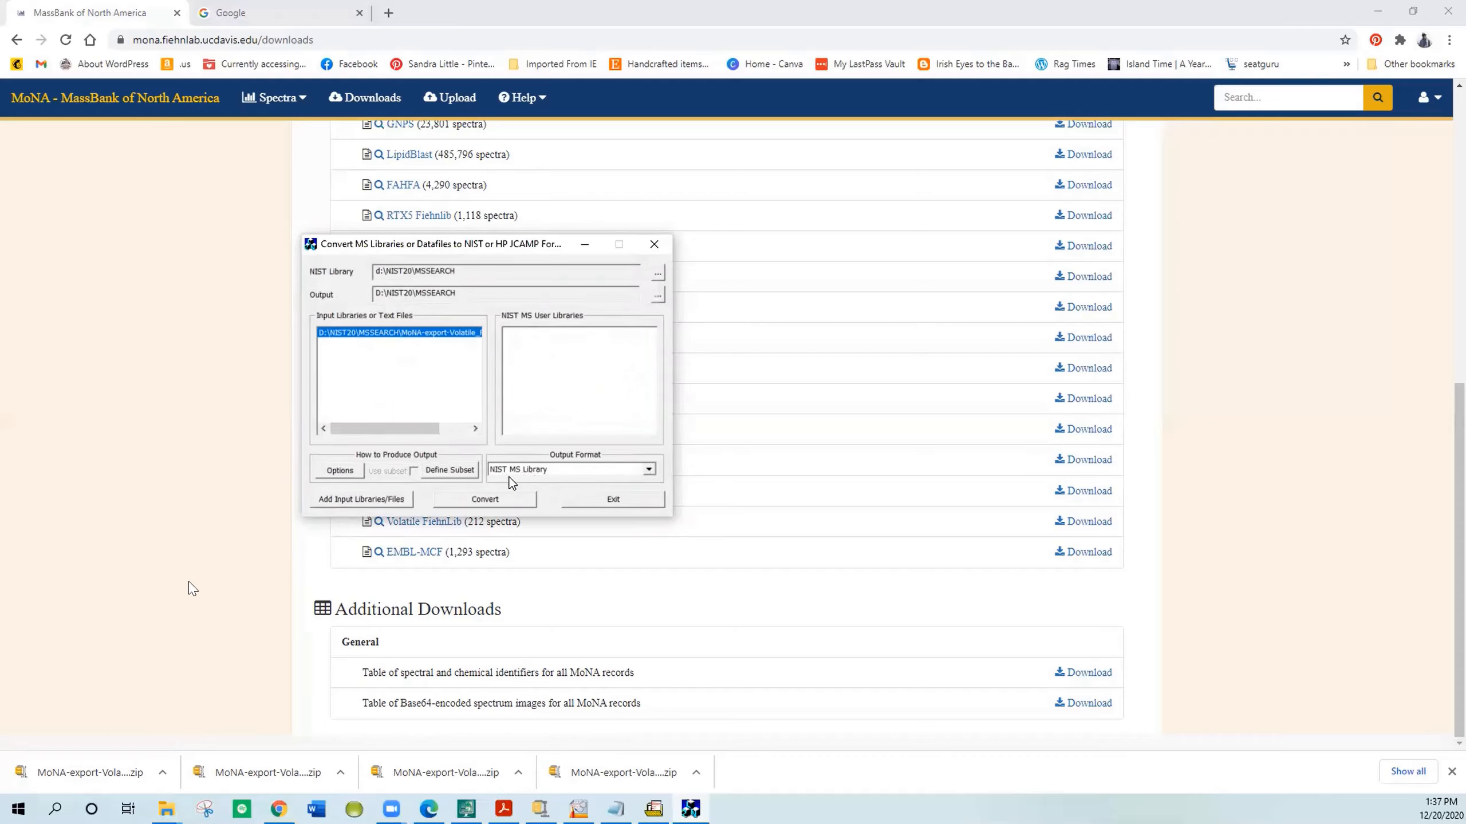
Step: Convert the selected file with NIST MS Library as the output format, then exit Lib2NIST
click(649, 470)
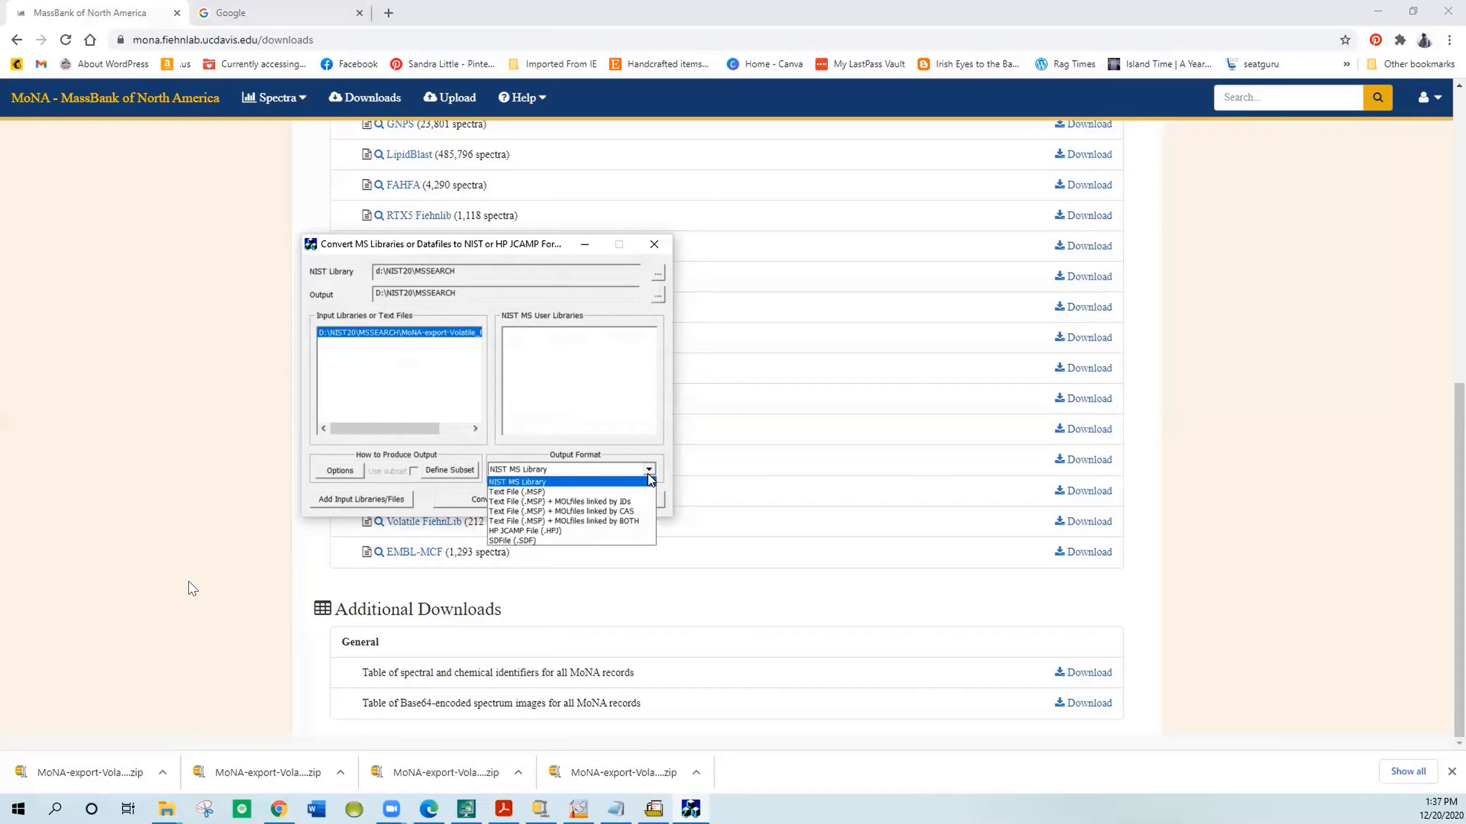
click(645, 471)
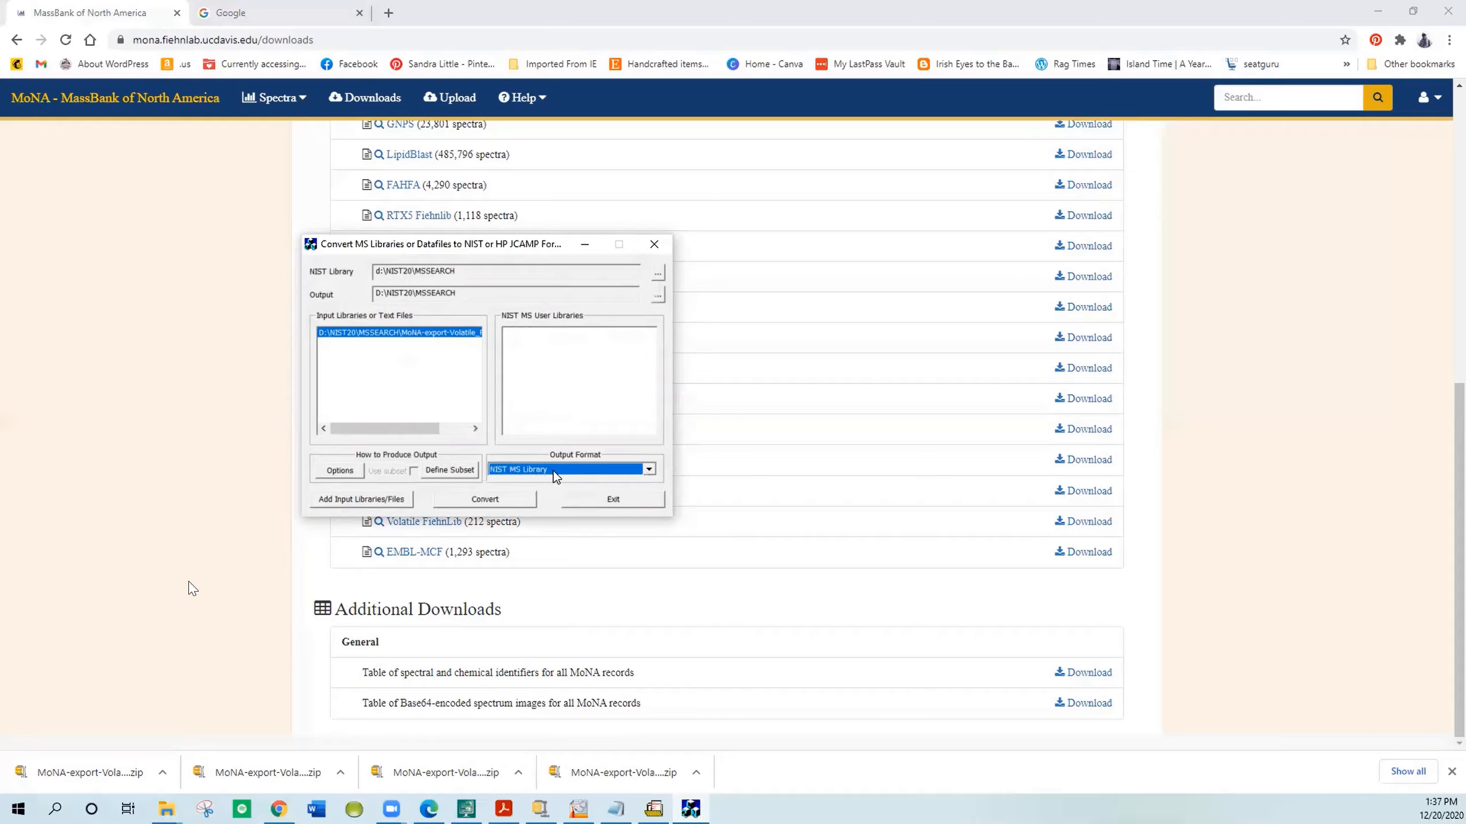
click(520, 499)
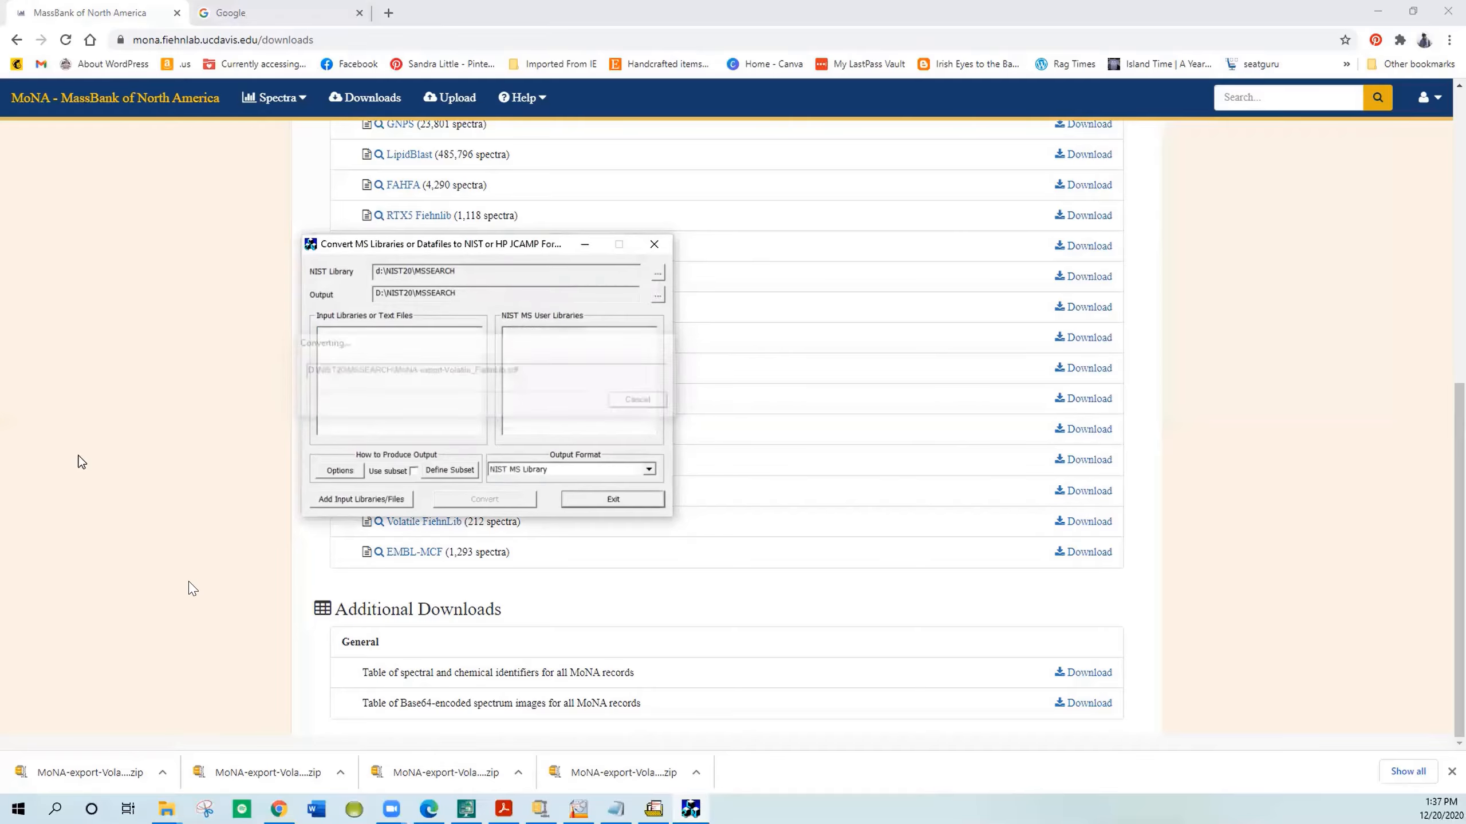
click(578, 504)
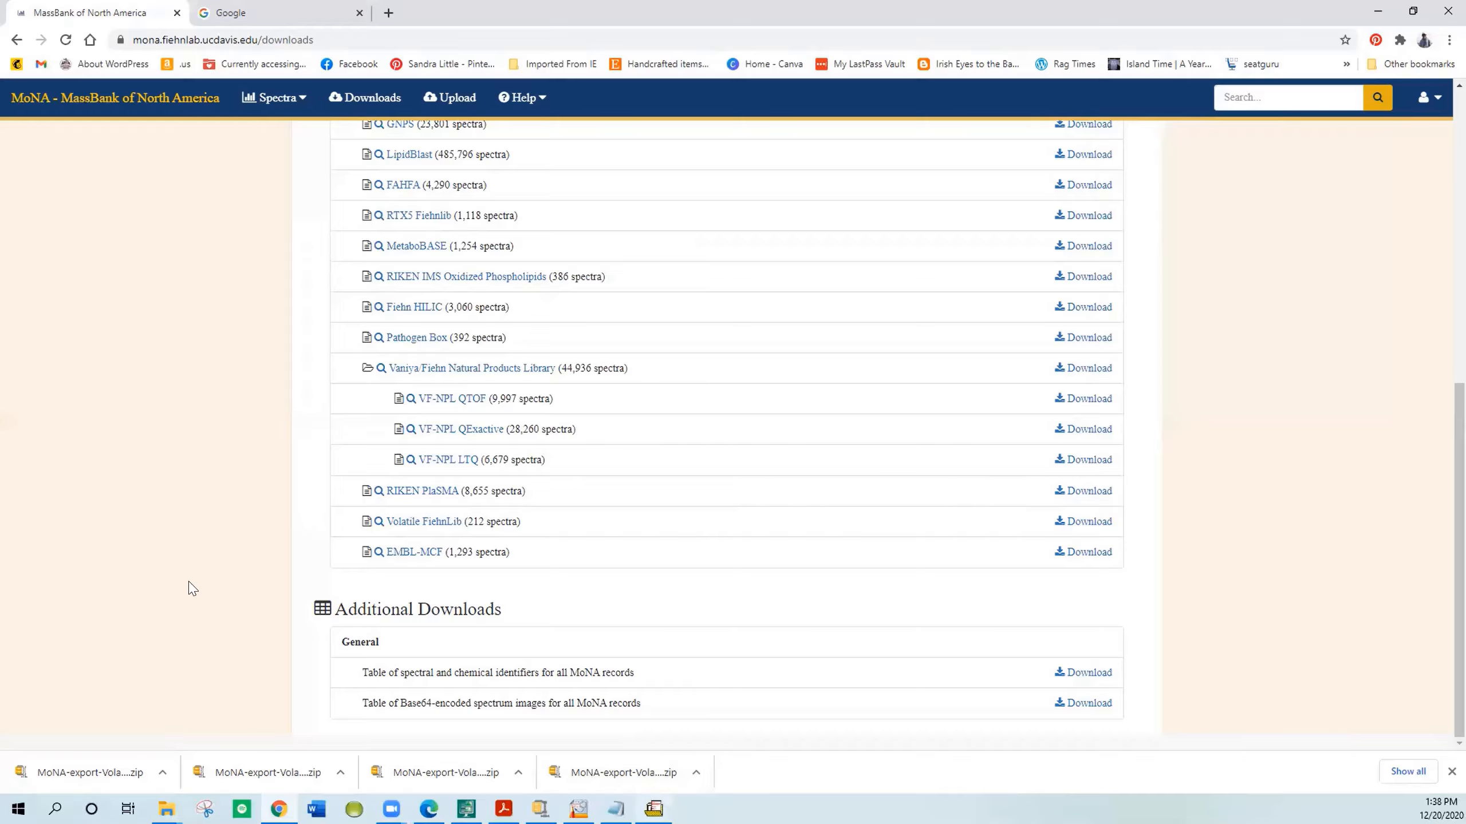
Step: Switch to NIST MS Search and open the Librarian view
mouse_move(653, 808)
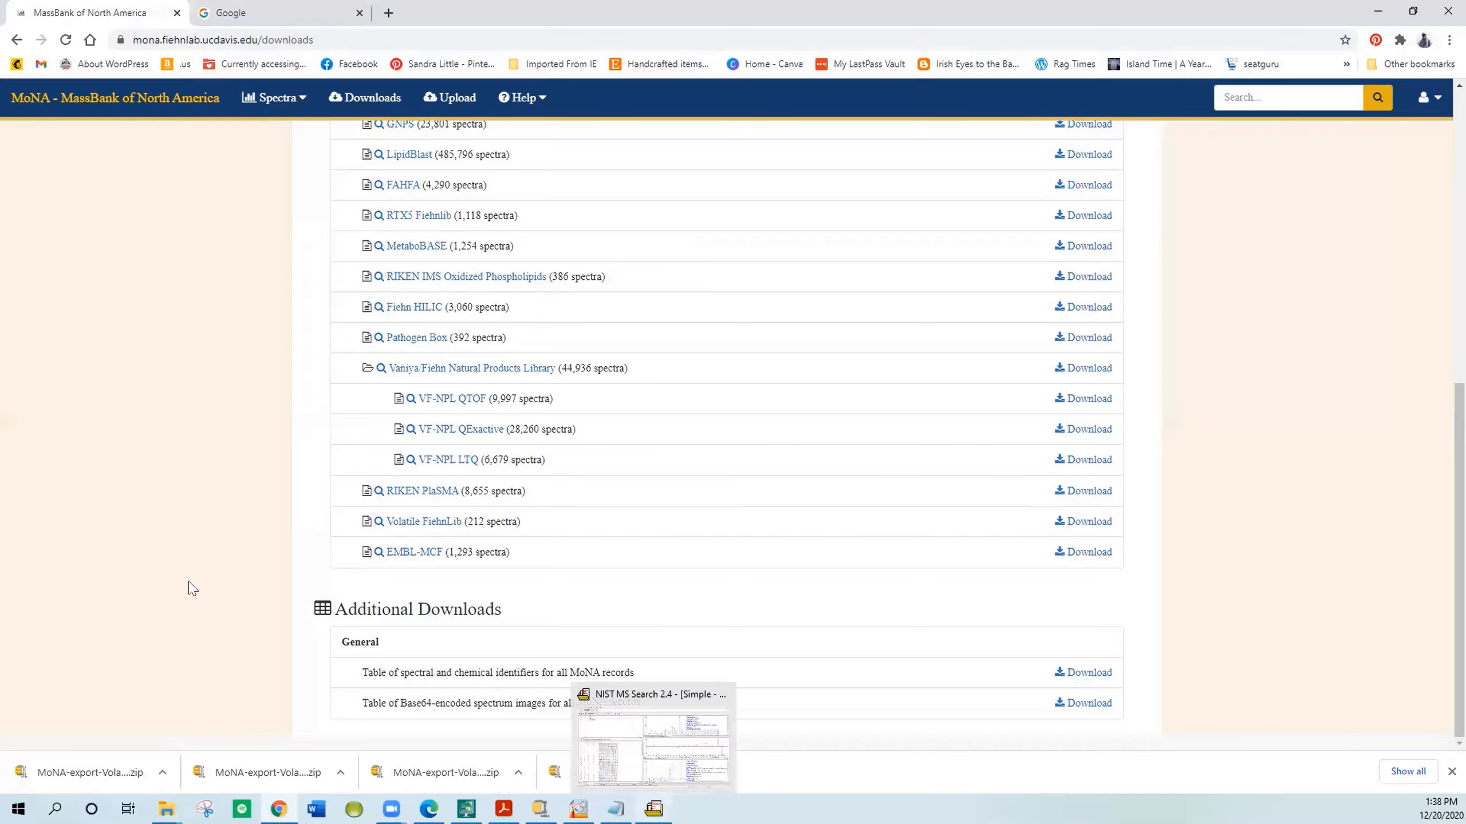
click(631, 774)
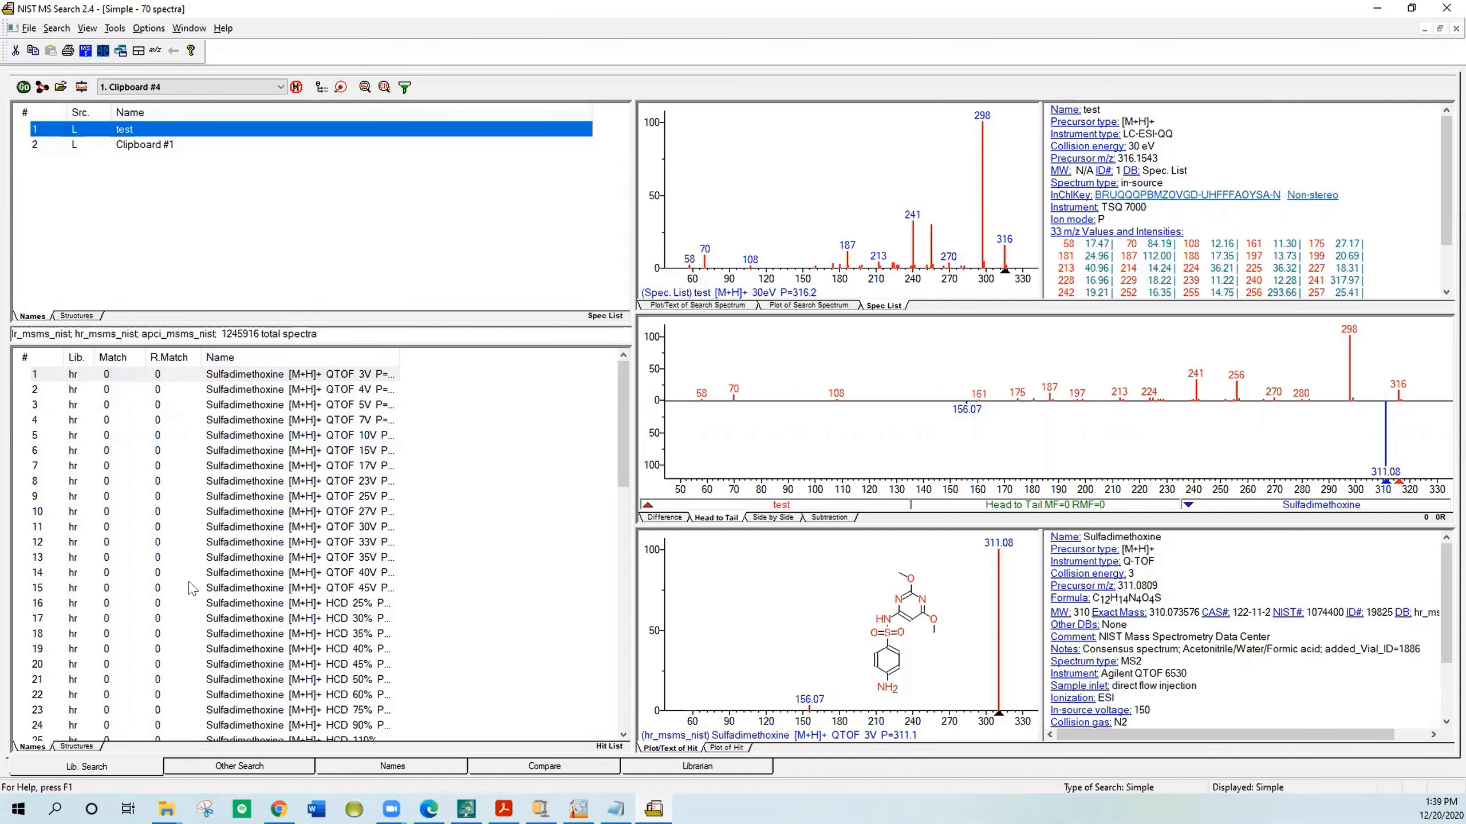
click(645, 770)
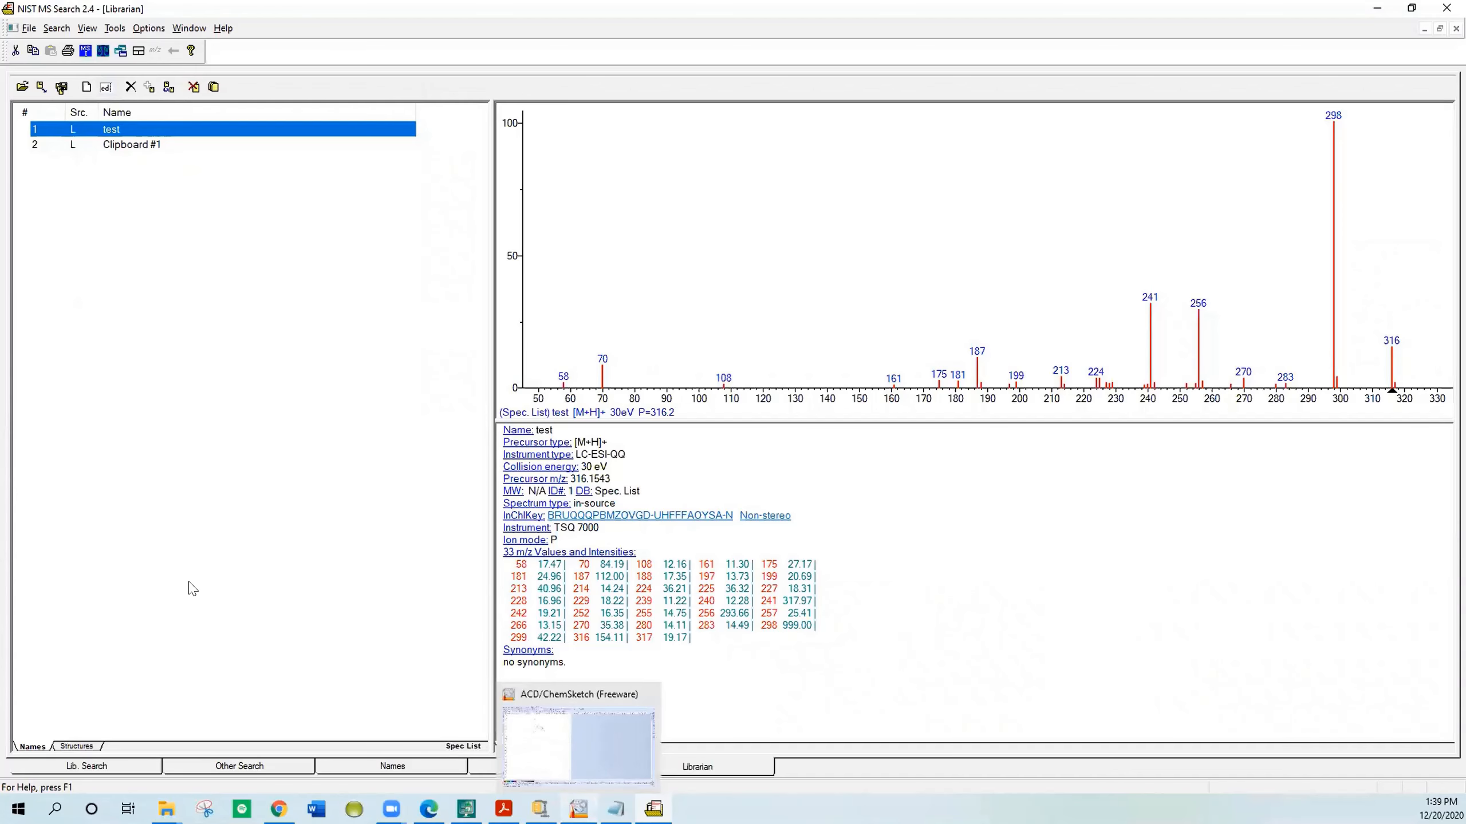
Step: Switch to ChemSketch and draw a two-carbon bond at the upper left of the page
click(579, 809)
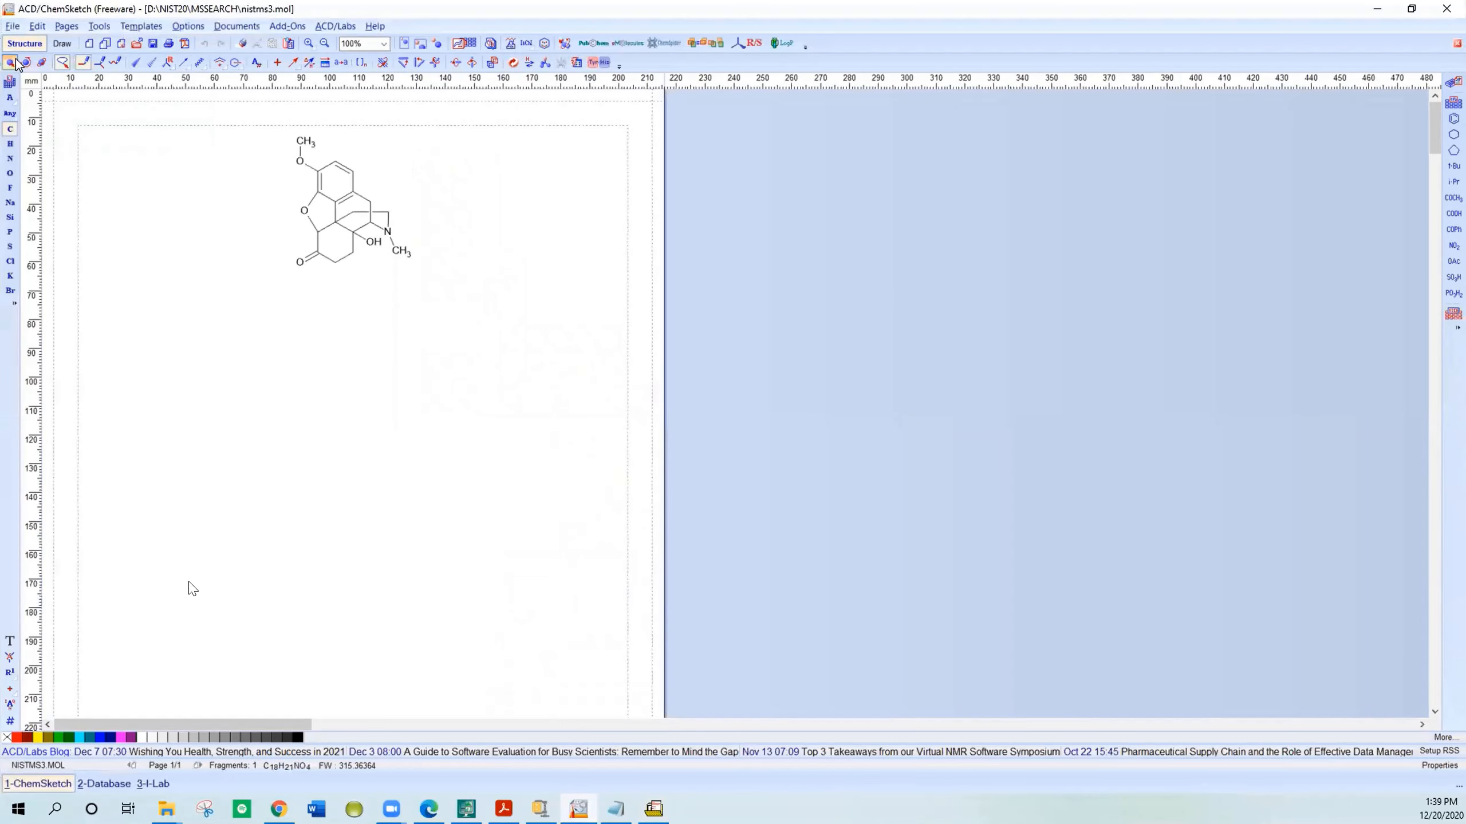
drag(217, 124, 138, 201)
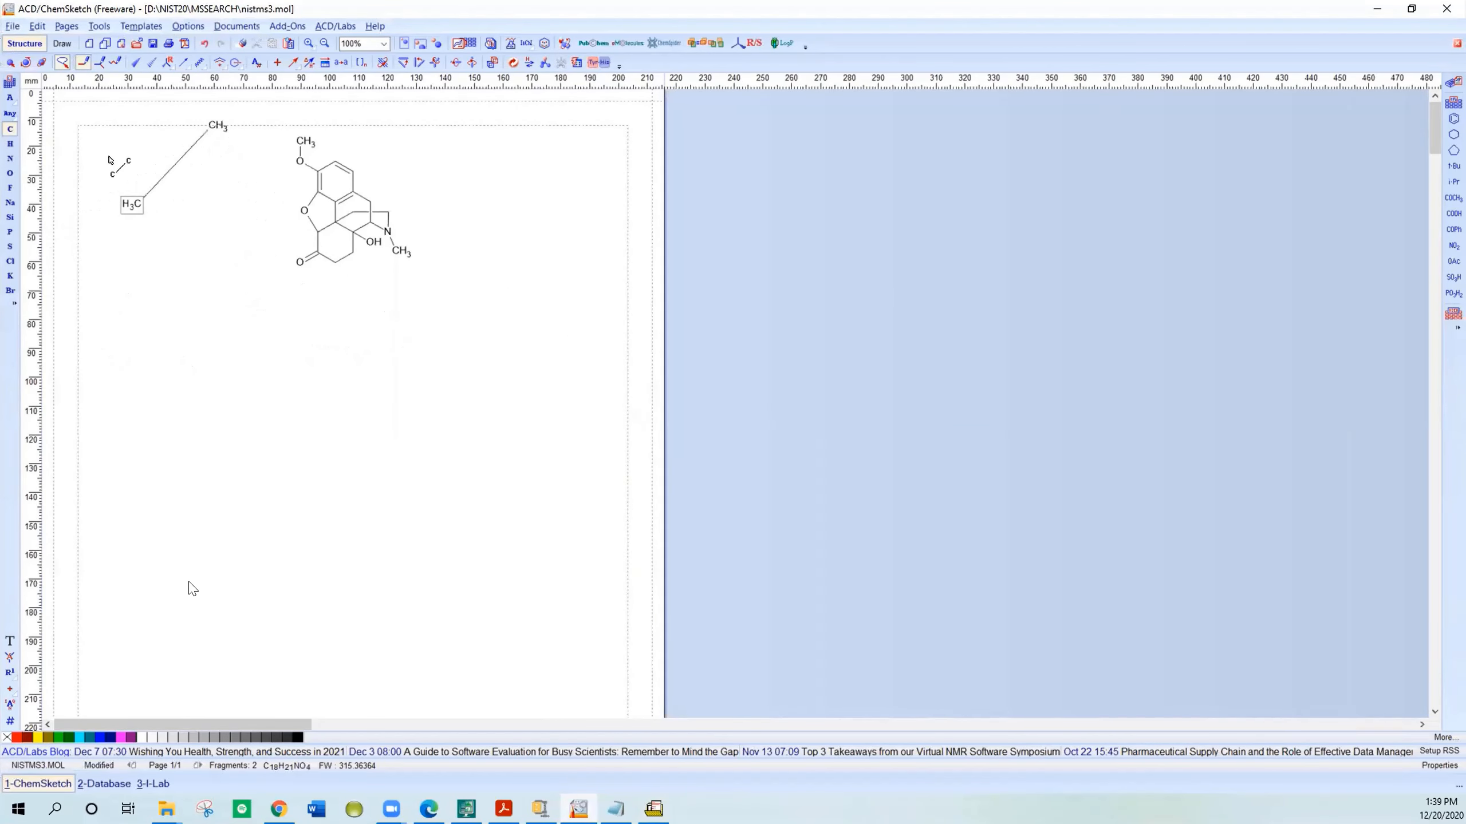
Step: Select the ring structure with the methoxy and N-methyl groups and copy it
click(10, 63)
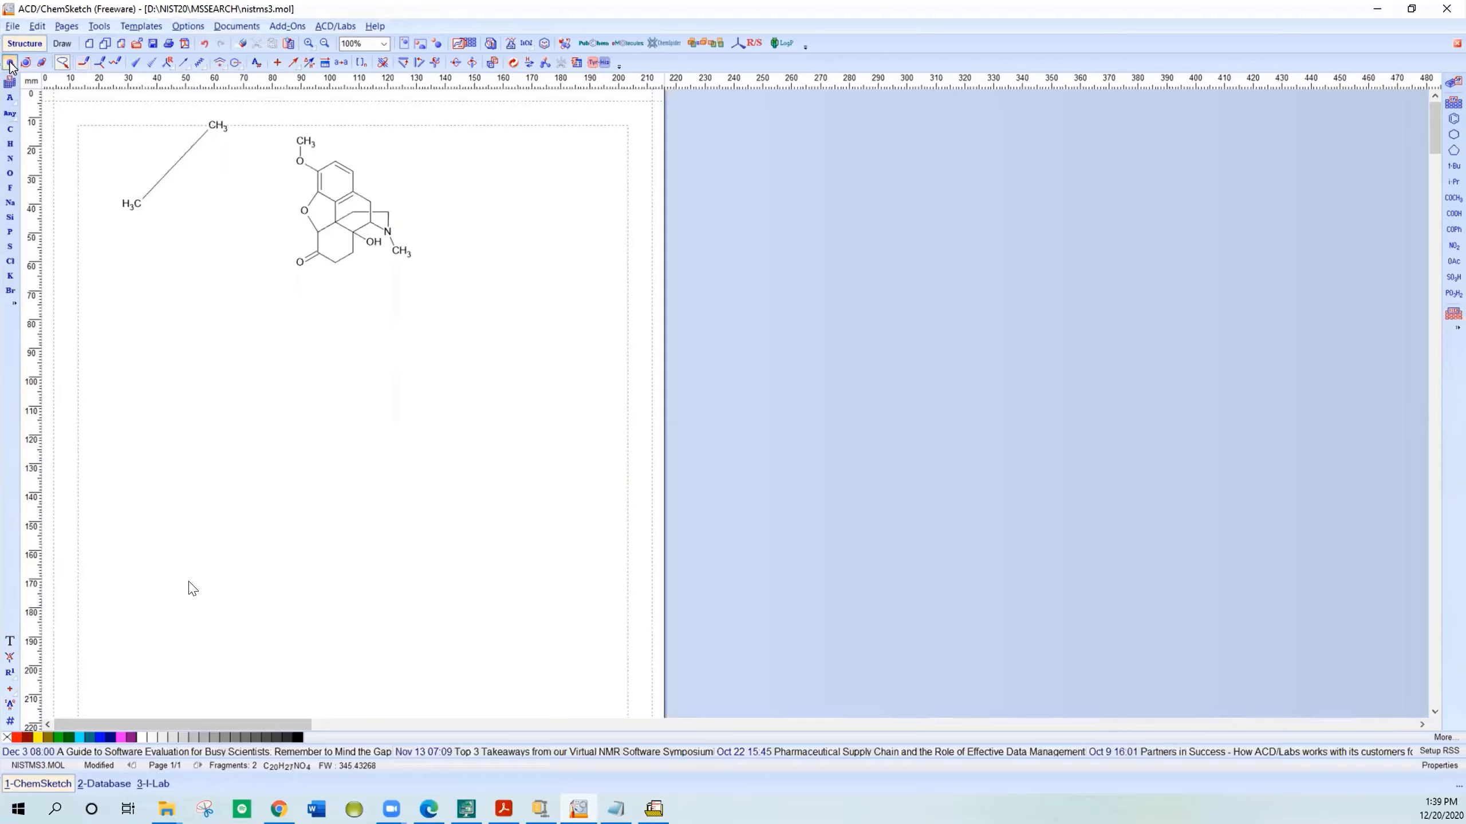
mouse_move(265, 120)
mouse_down()
mouse_move(259, 251)
mouse_move(399, 317)
mouse_move(434, 215)
mouse_move(391, 137)
mouse_up()
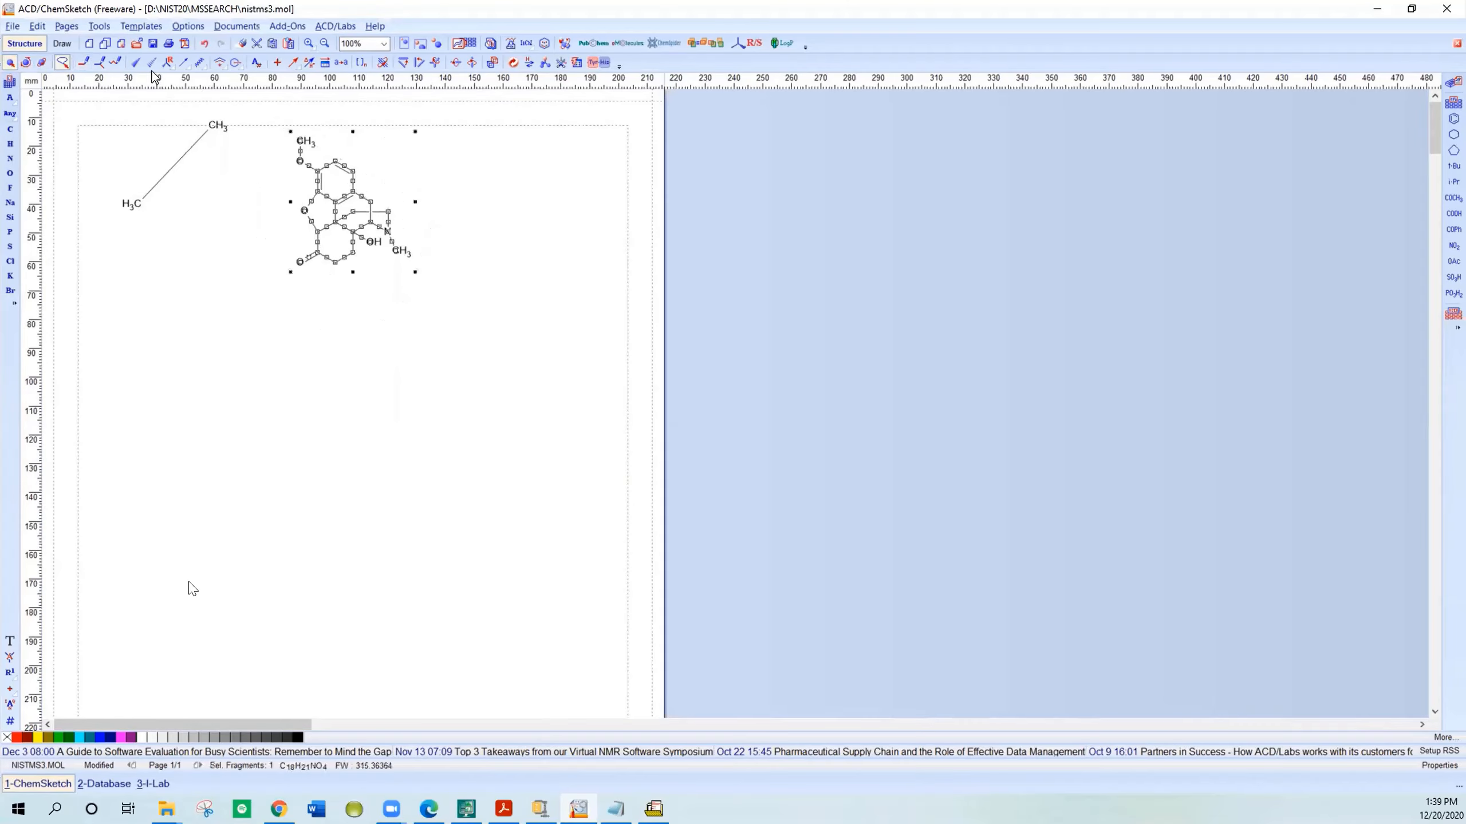
click(37, 26)
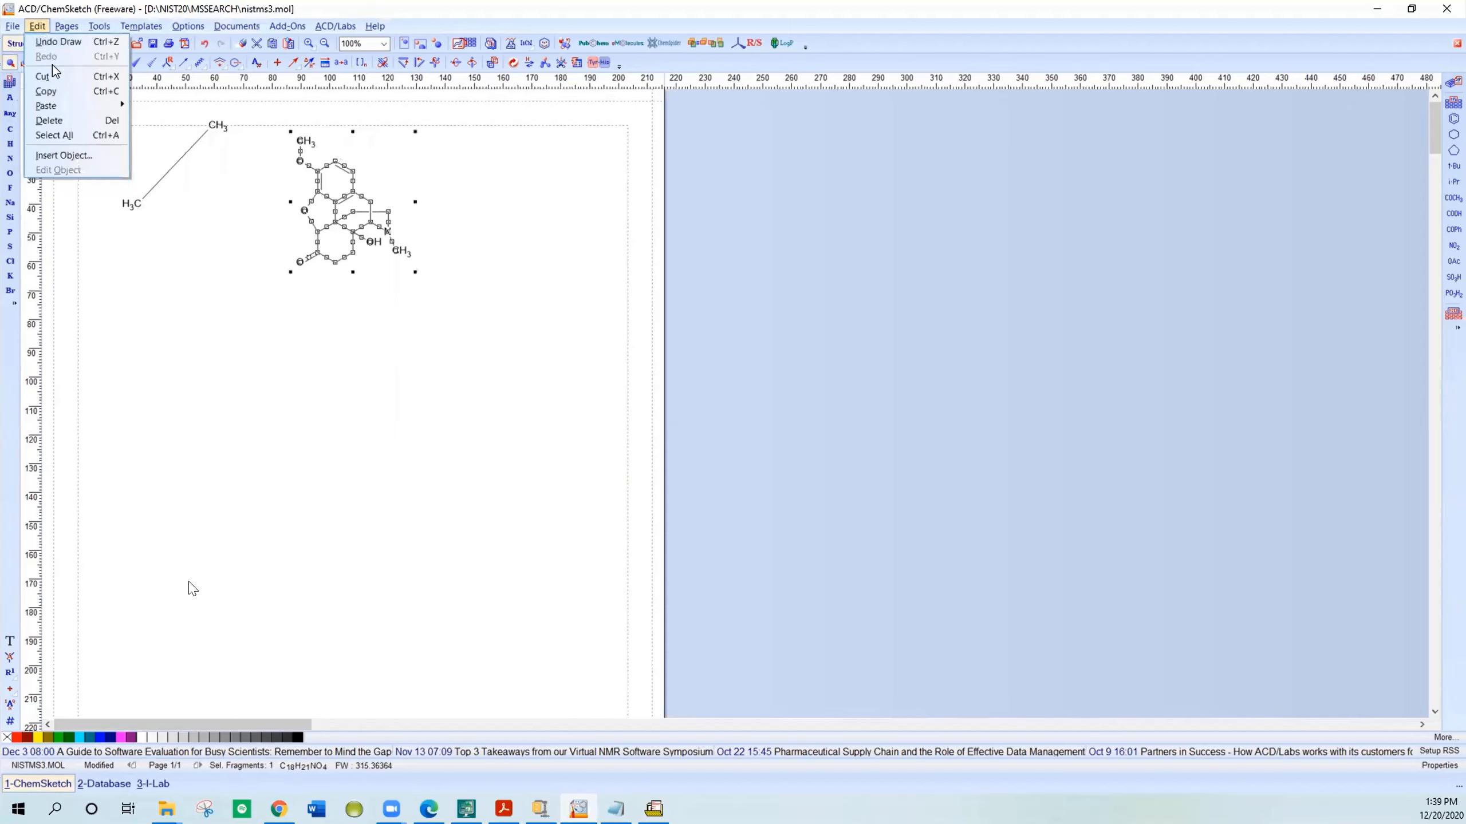
click(53, 92)
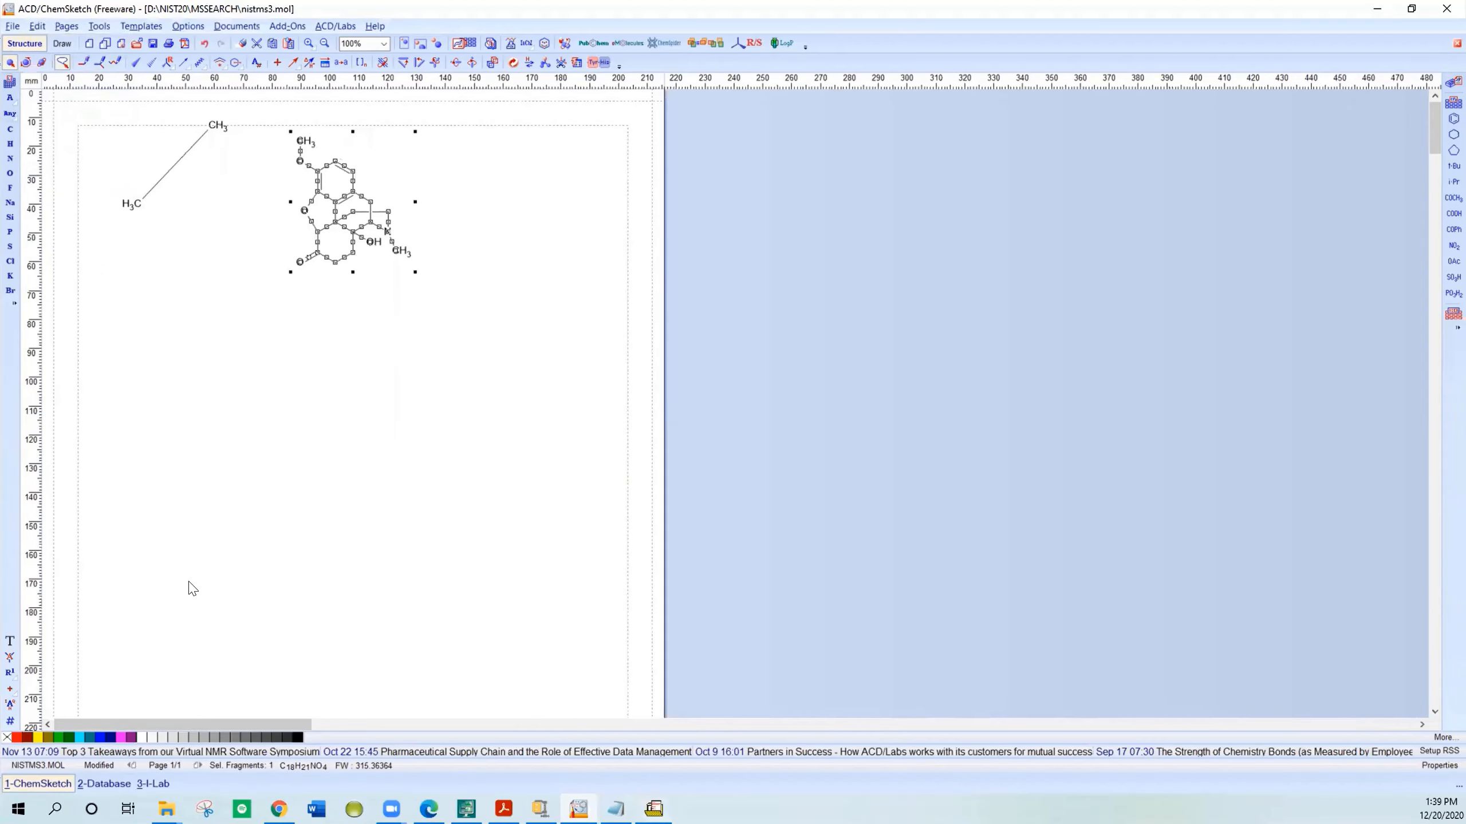
Step: Switch to NIST MS Search, open the test spectrum's information and examine the entries of its peak list
click(653, 809)
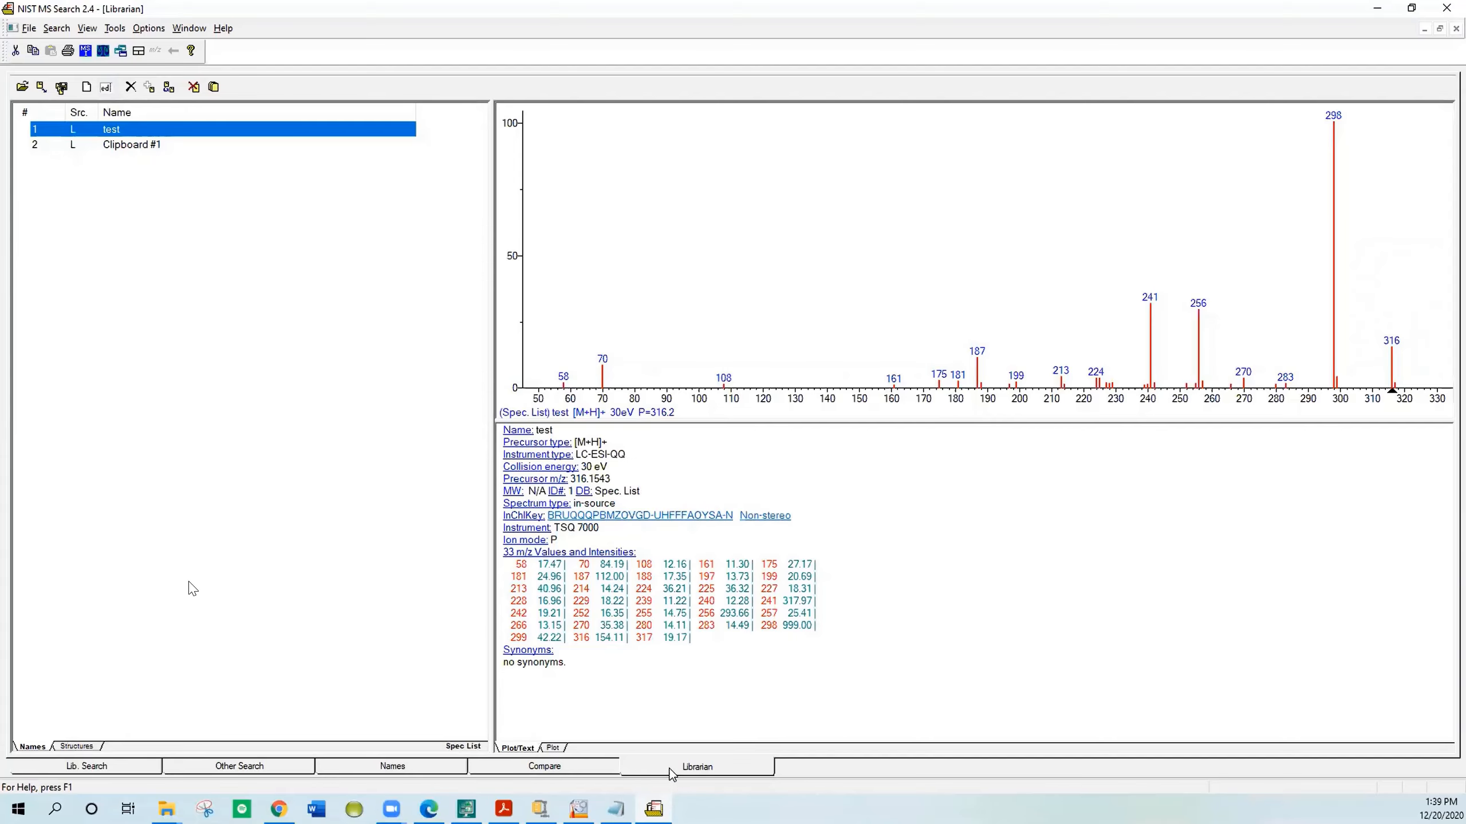
click(105, 87)
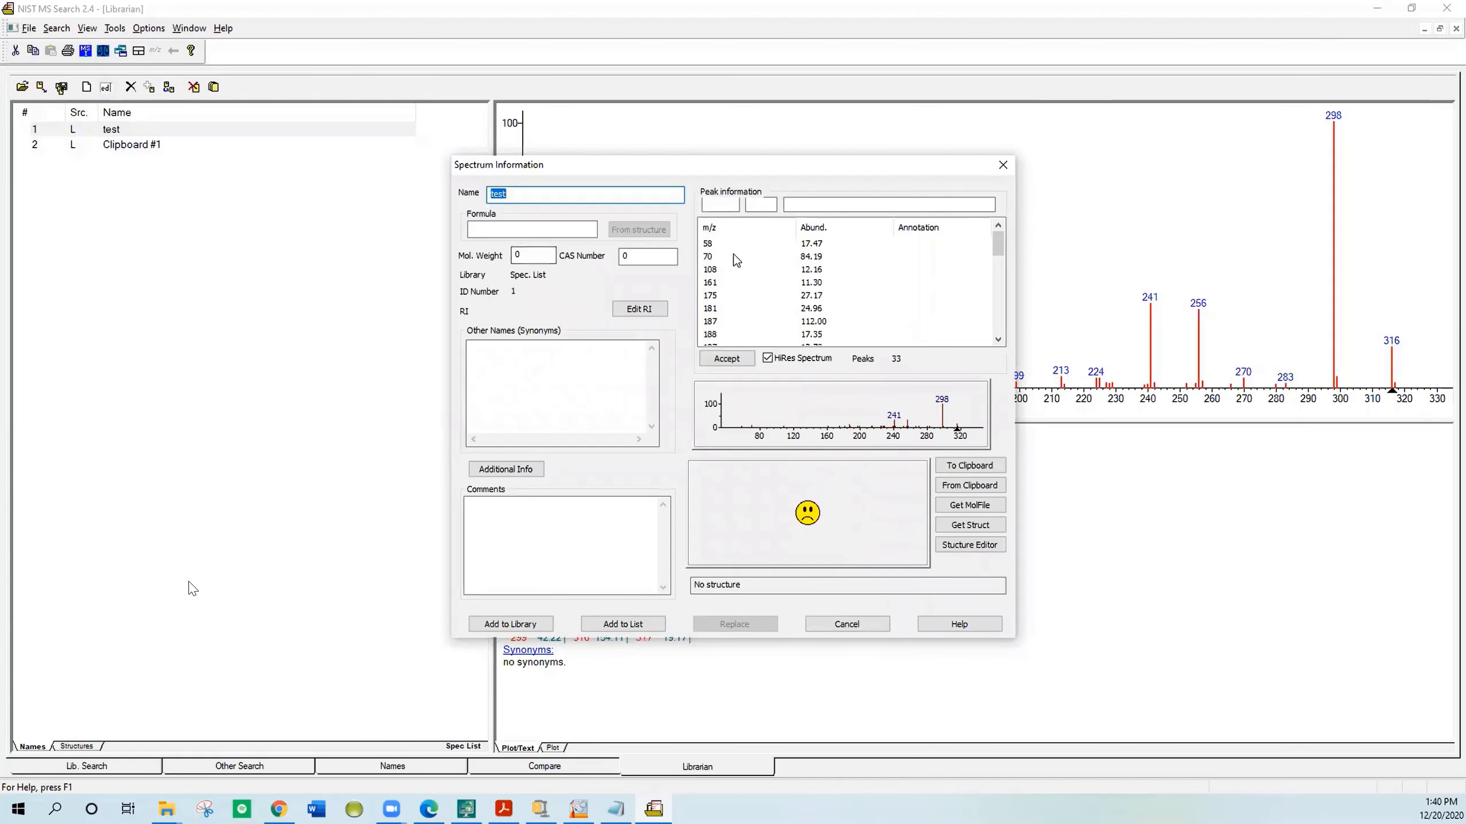
click(708, 247)
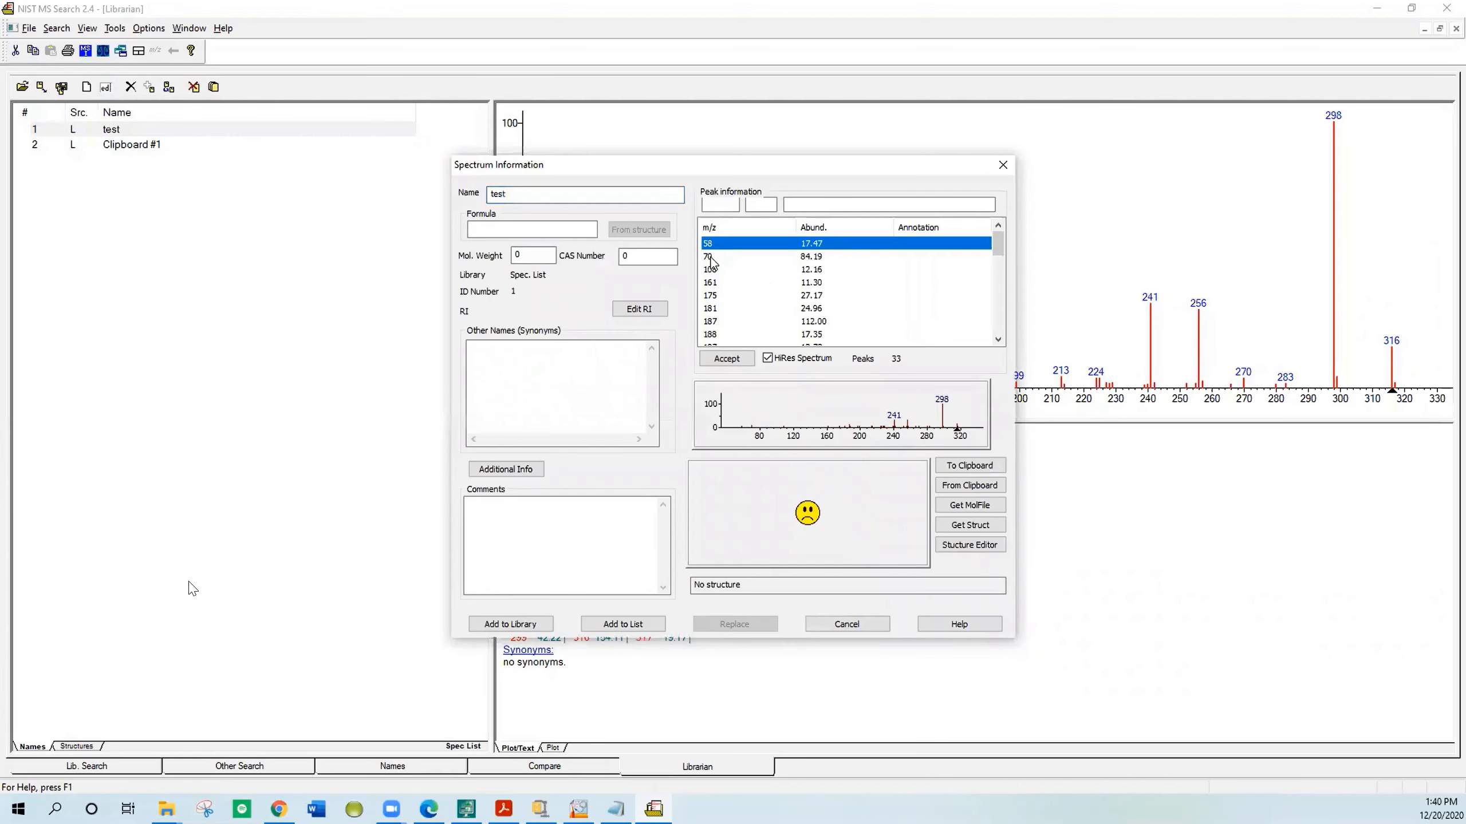
click(711, 258)
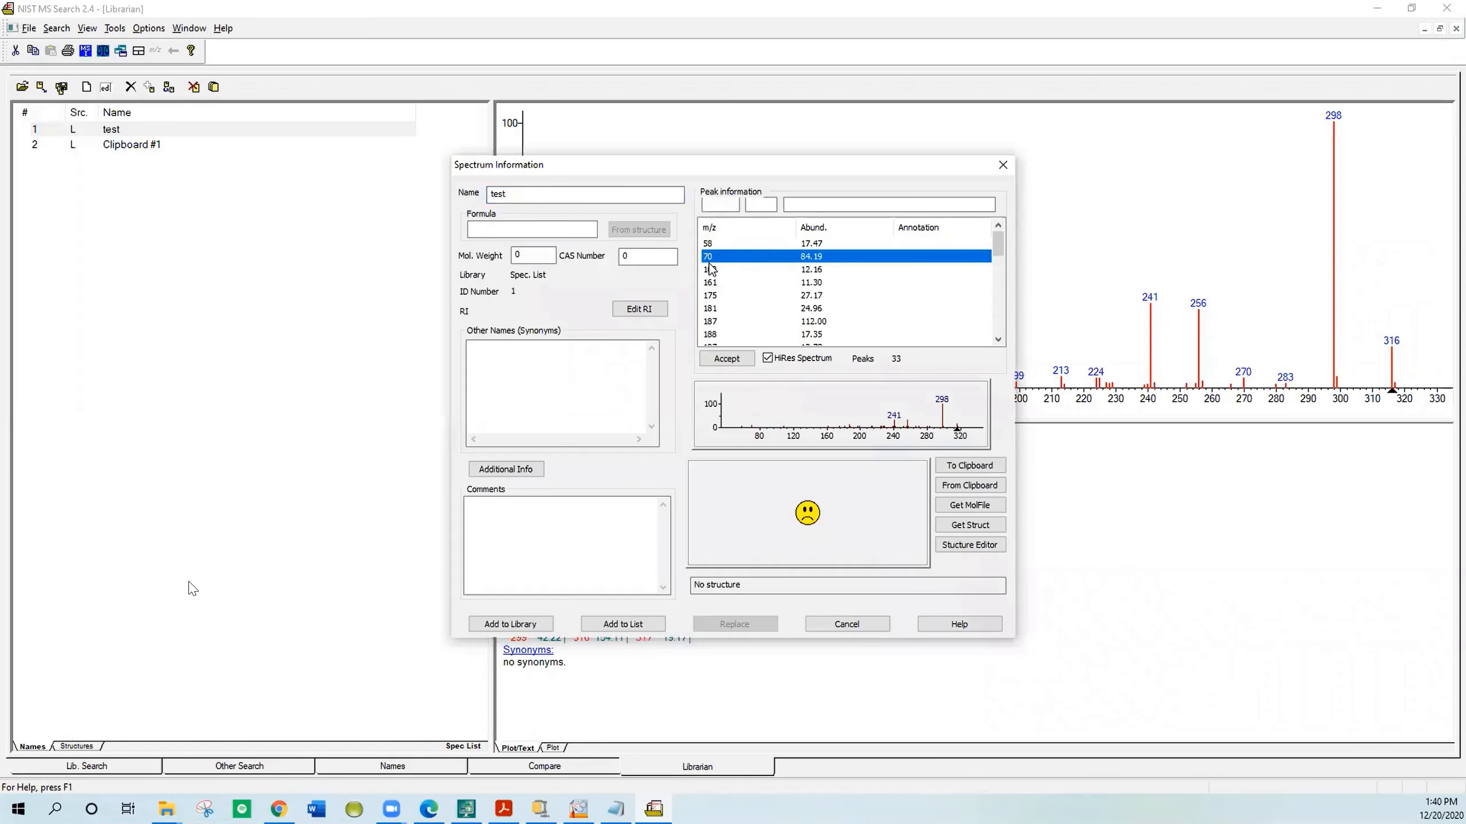
click(712, 275)
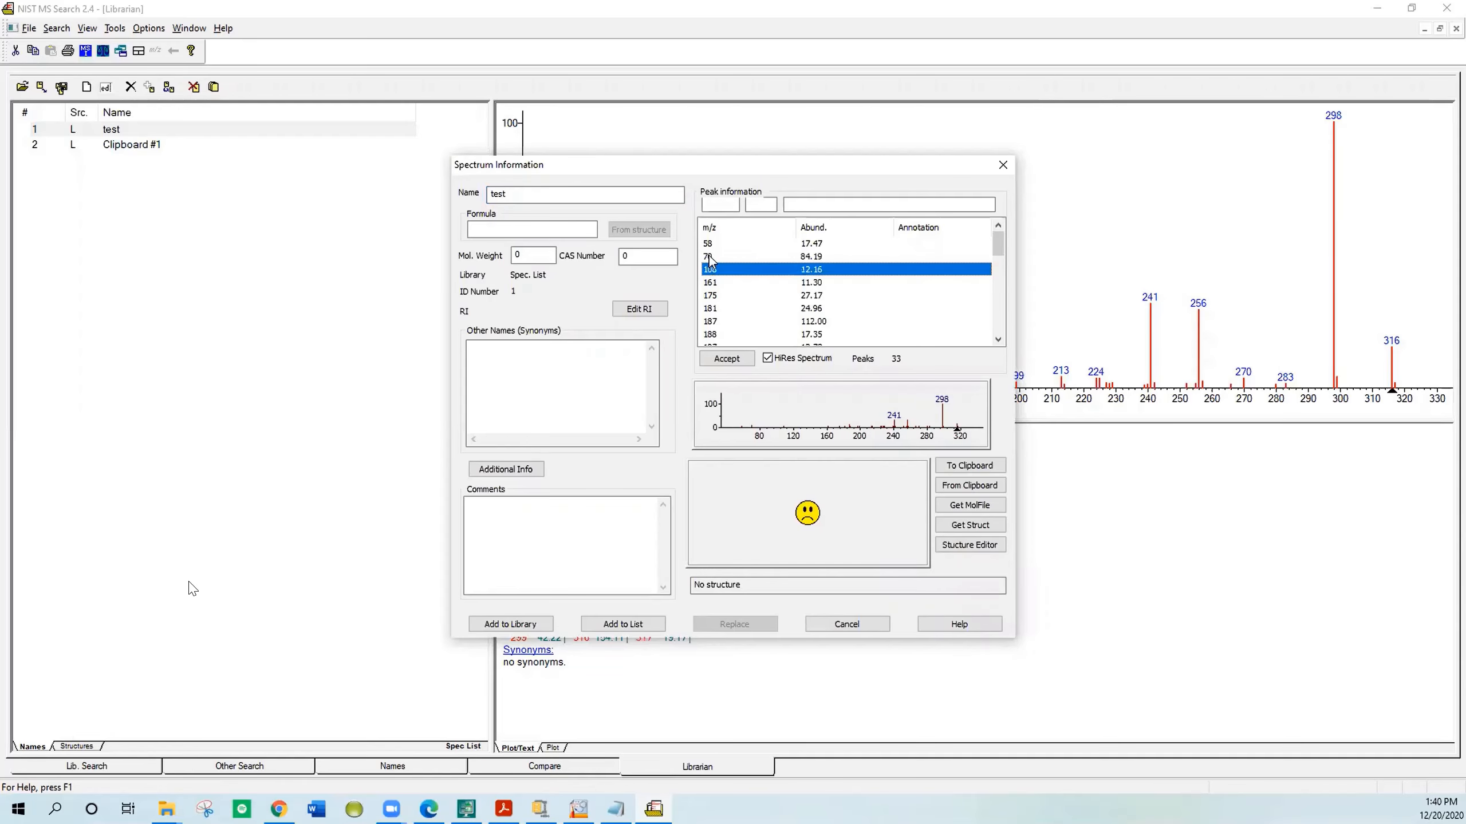
shift+click(710, 257)
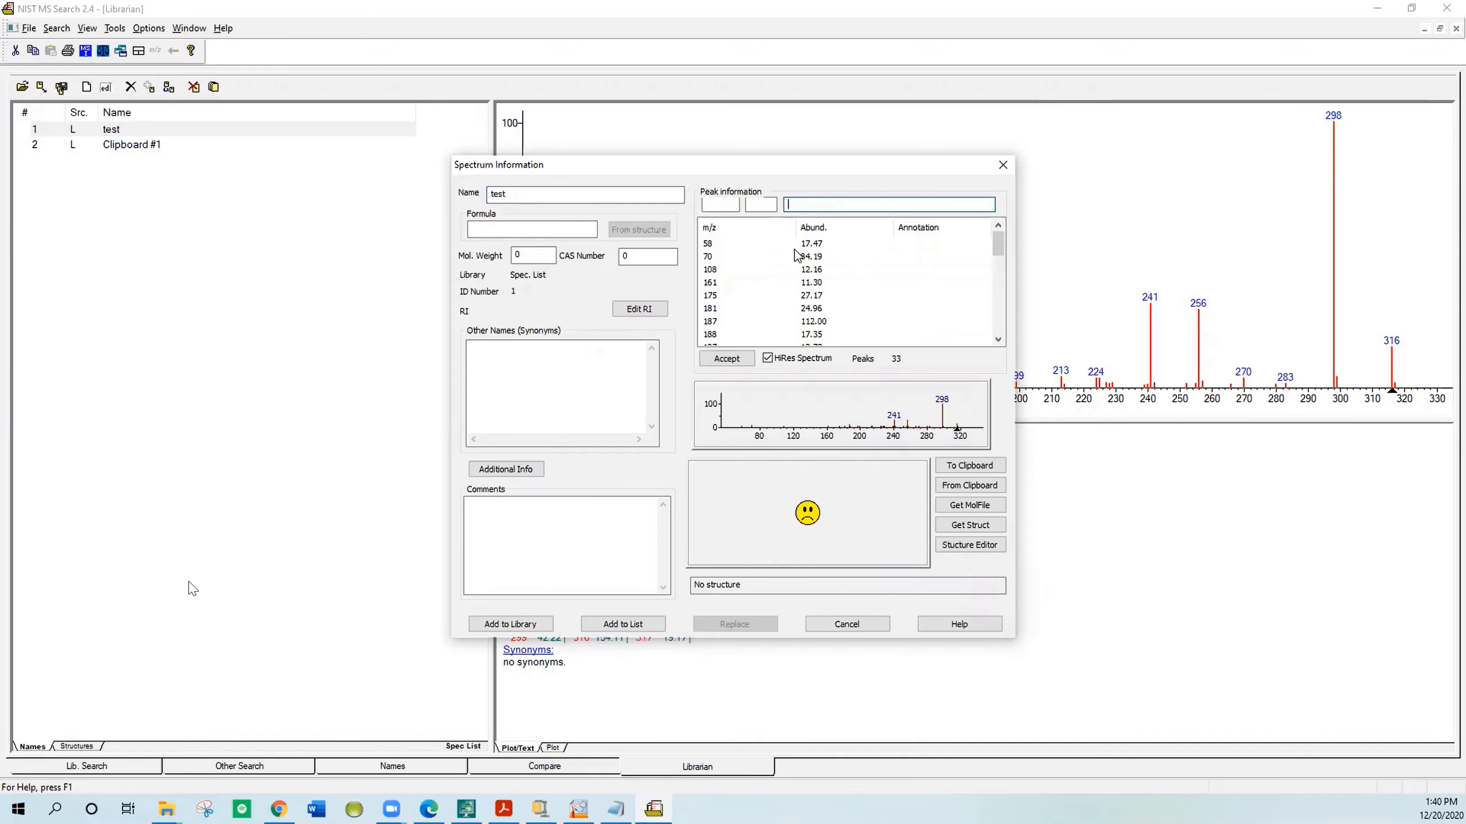
click(713, 244)
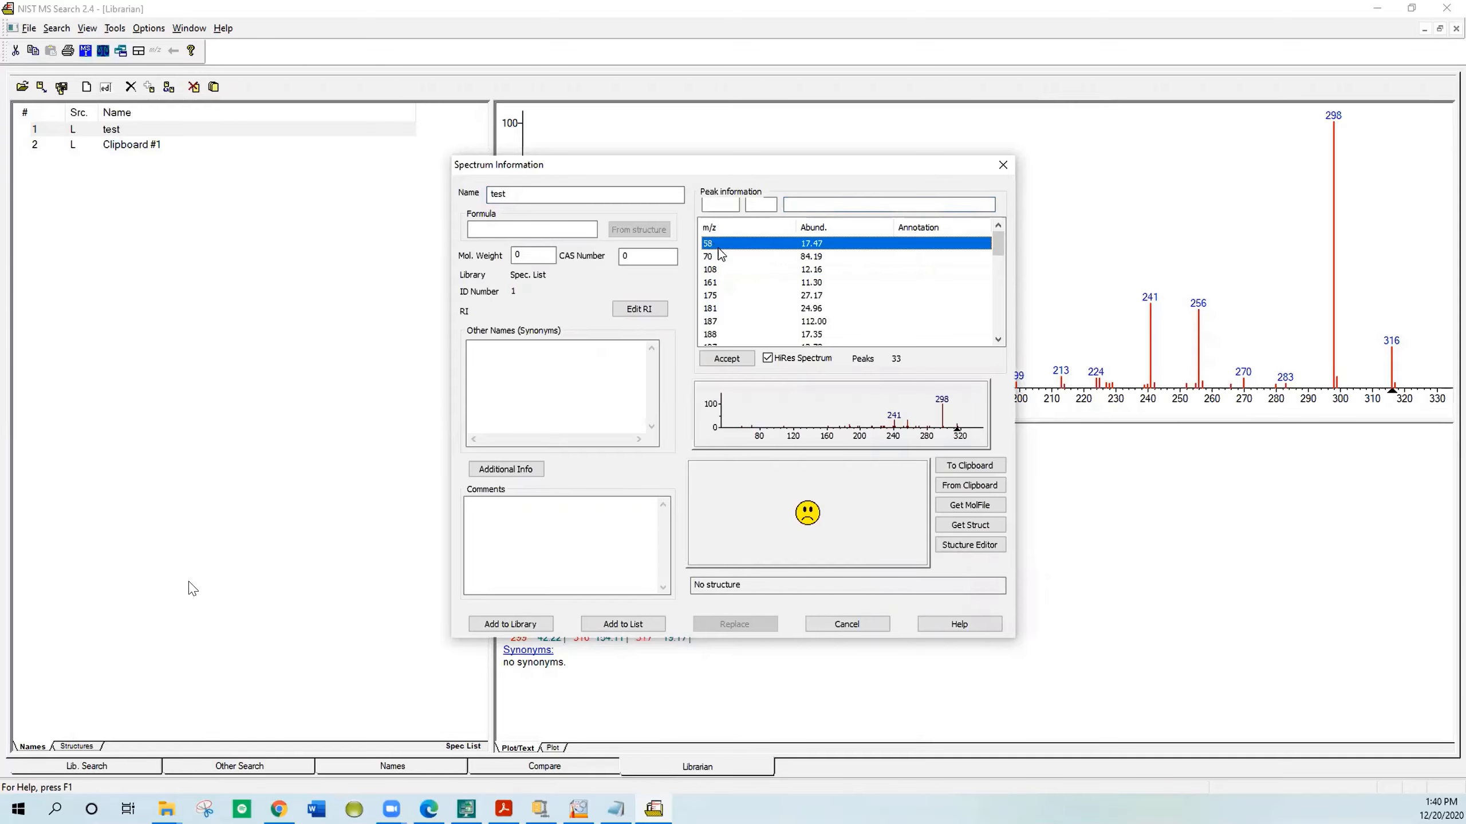
click(725, 359)
click(711, 260)
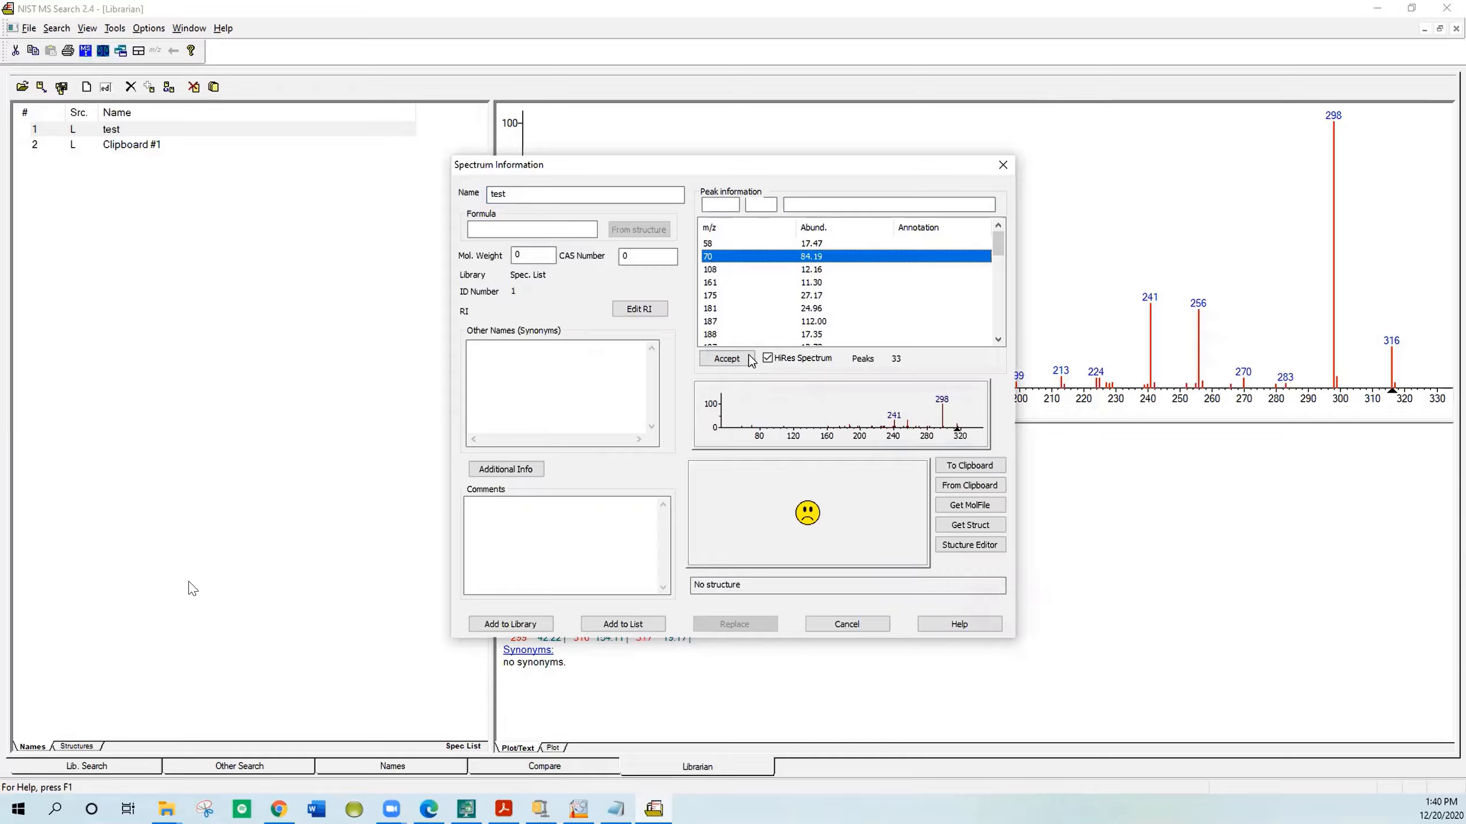
Step: Import the copied structure from the clipboard and derive the formula and molecular weight from it
click(951, 490)
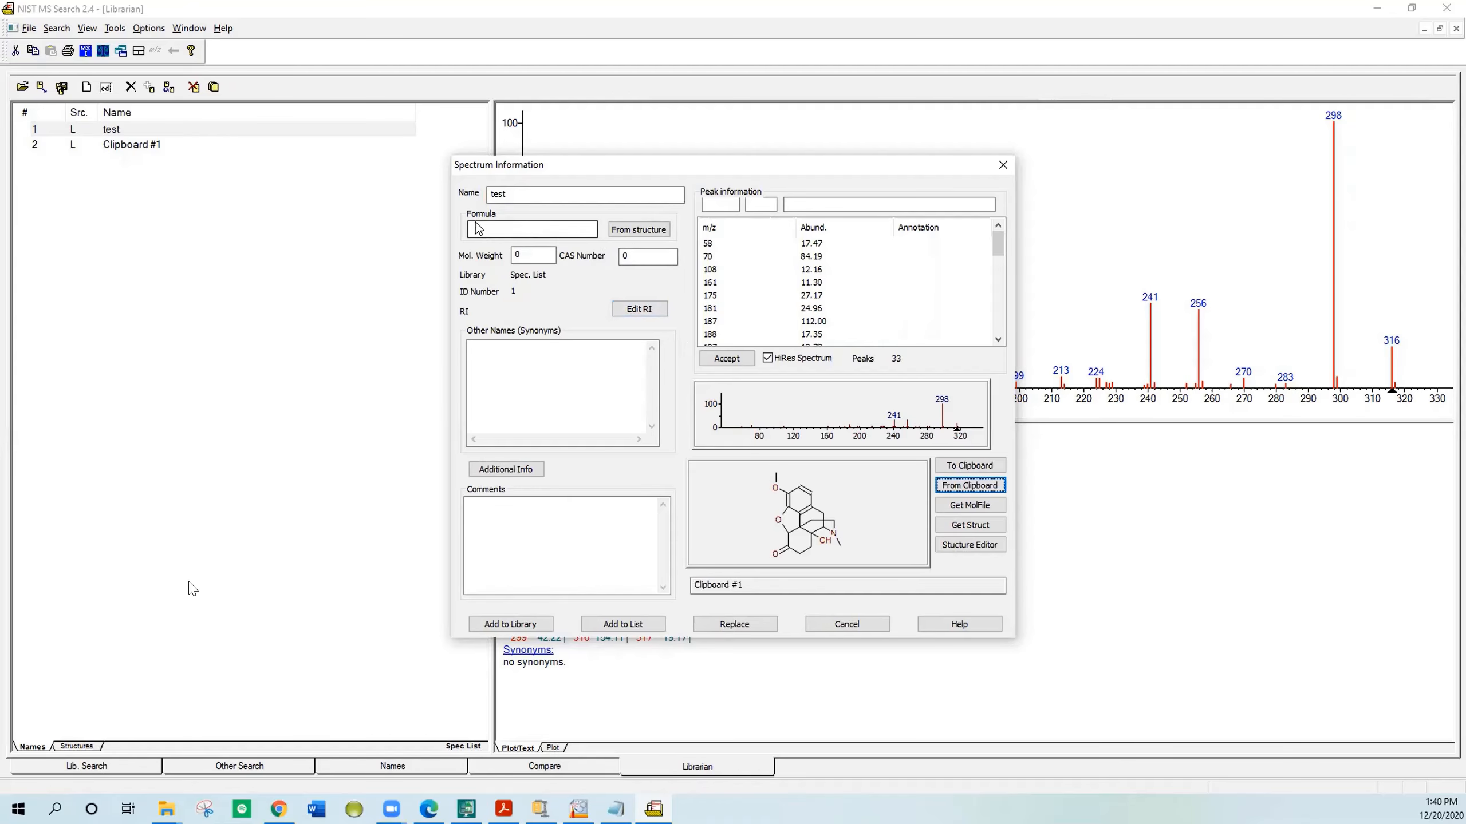
click(623, 231)
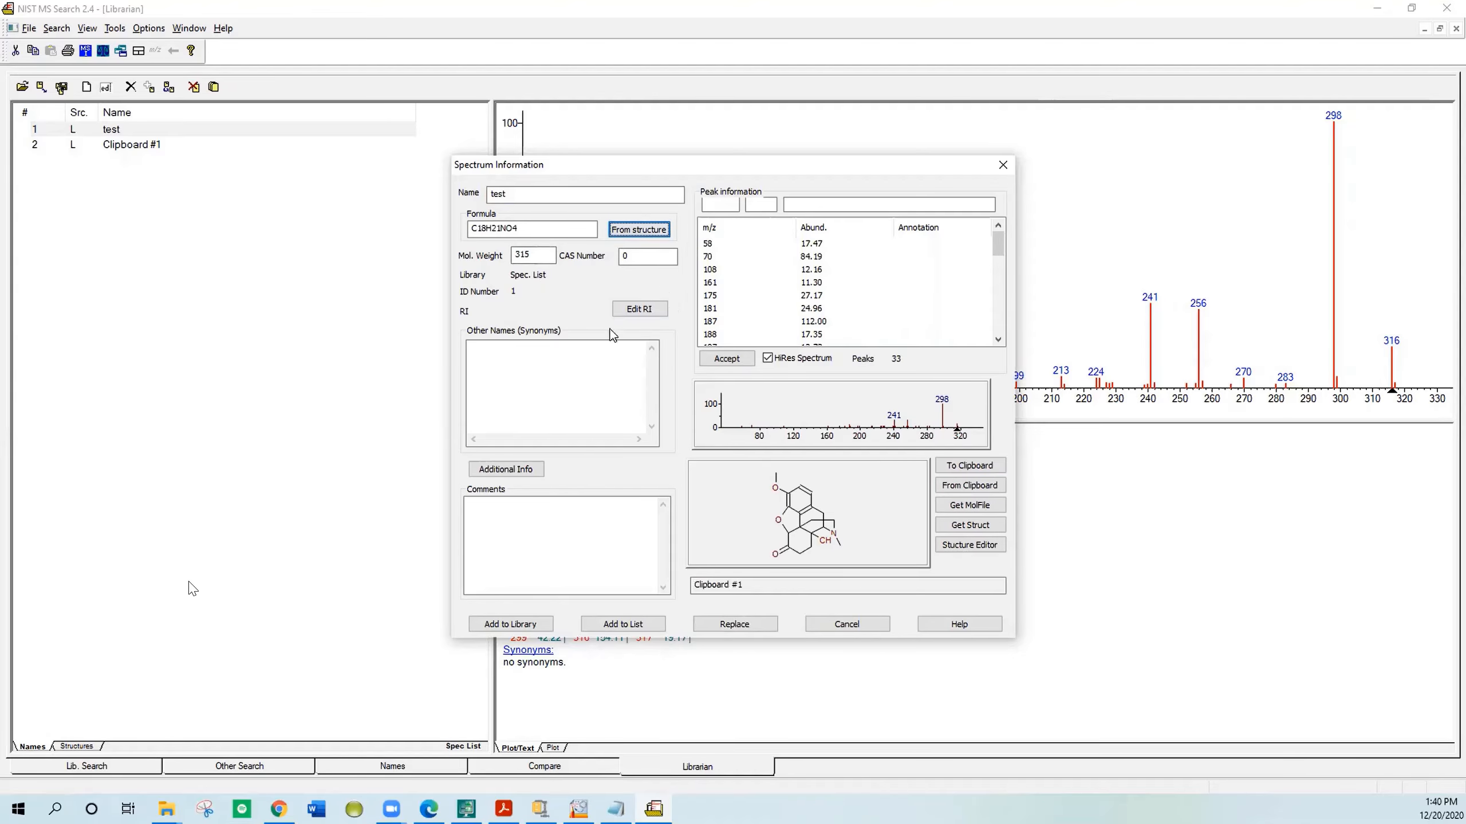
click(526, 469)
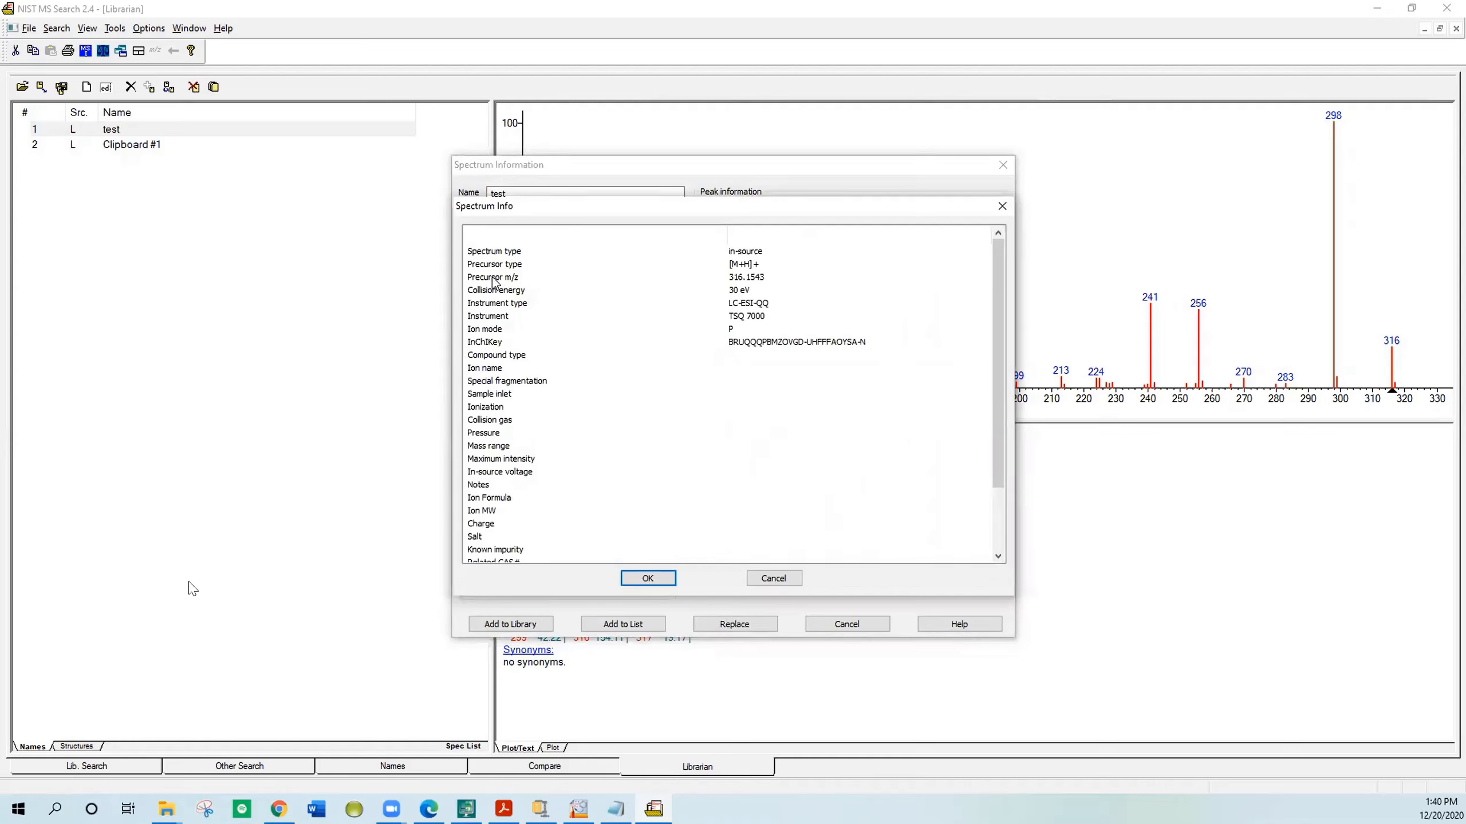
click(505, 361)
click(767, 582)
click(767, 582)
Step: Copy the demonstration comment line from Notepad and paste it into the spectrum's comments field
click(510, 522)
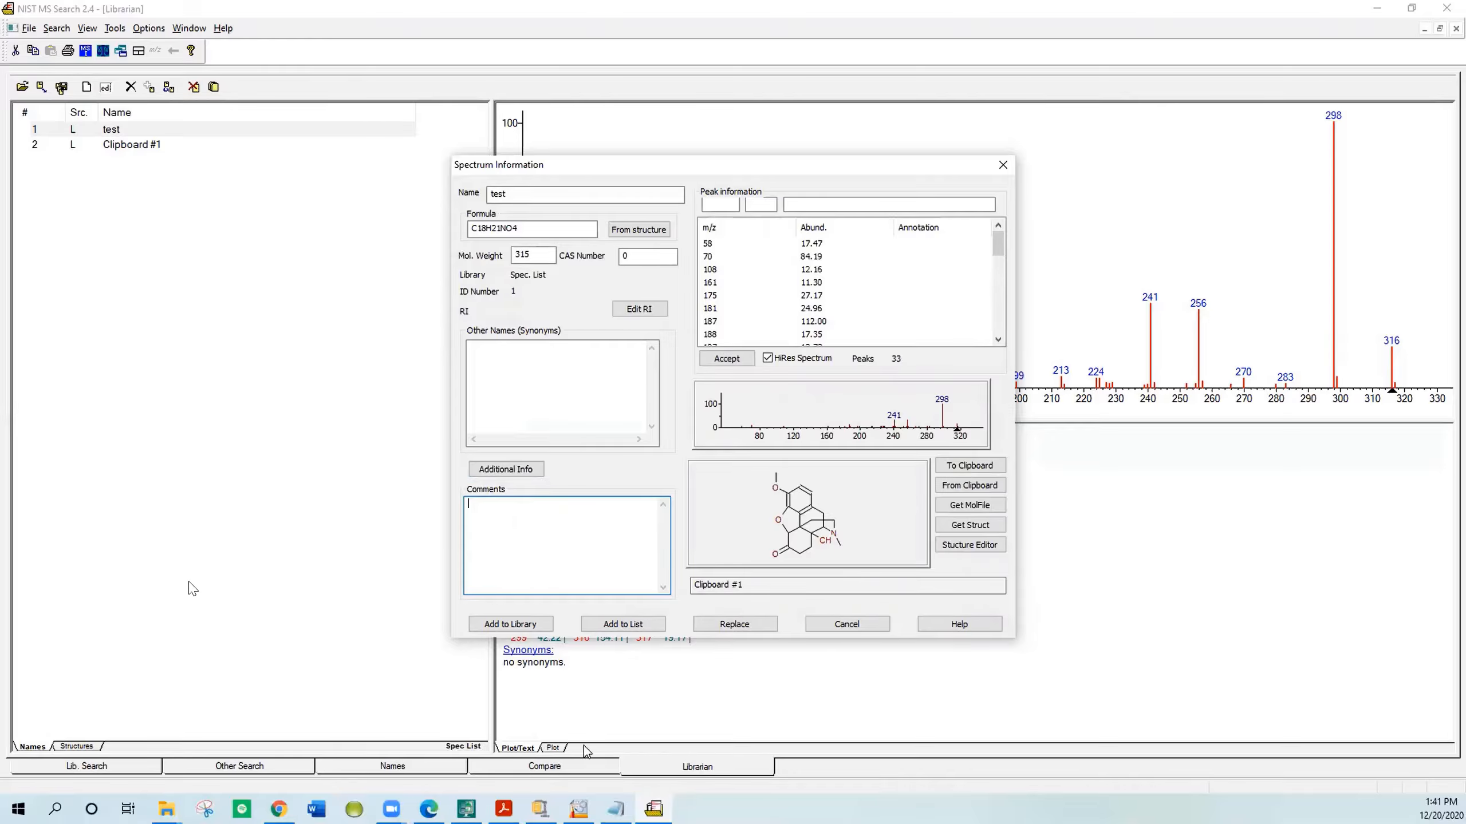
click(615, 809)
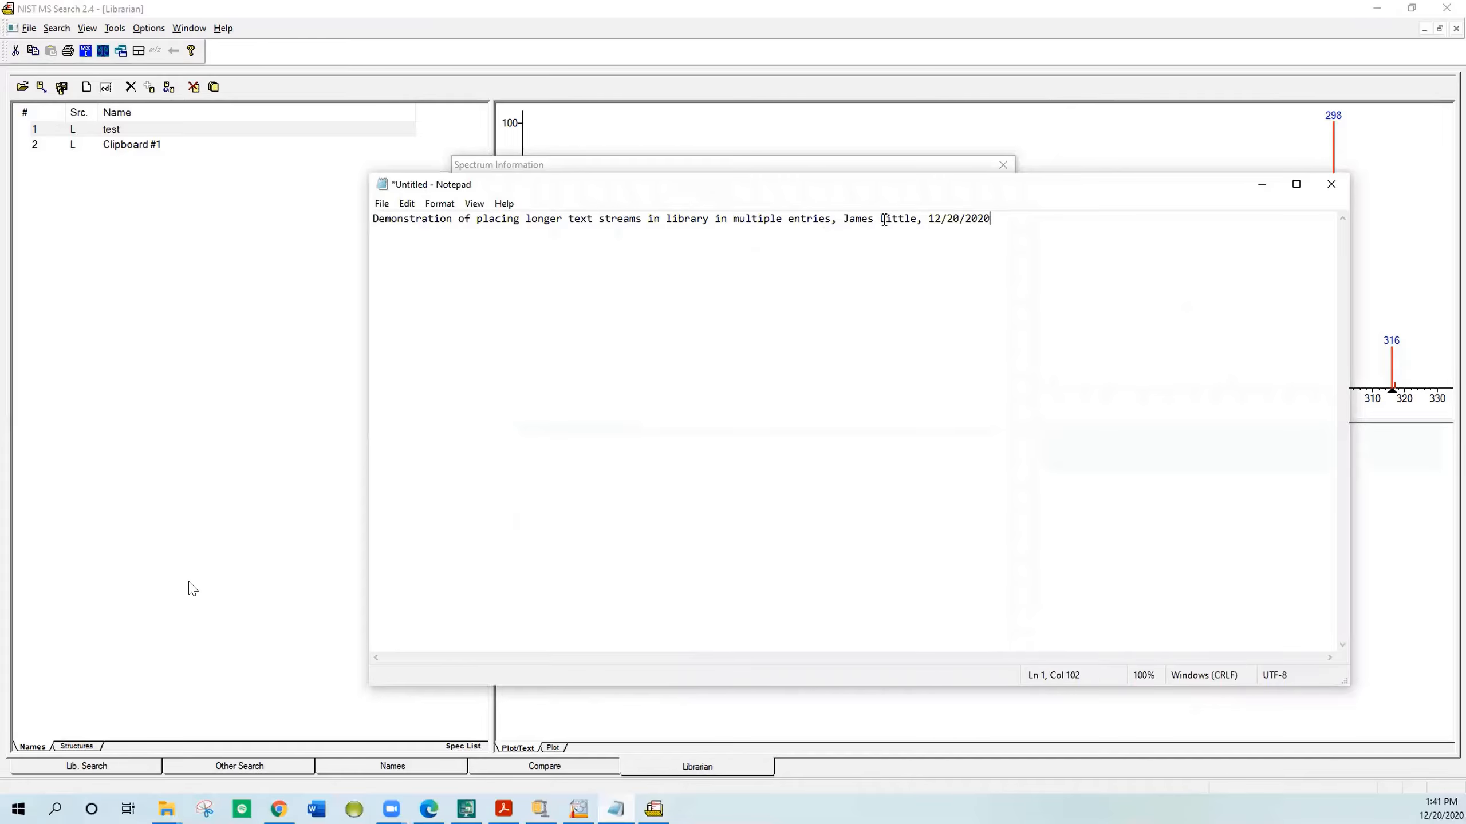
drag(993, 219, 373, 218)
right_click(407, 220)
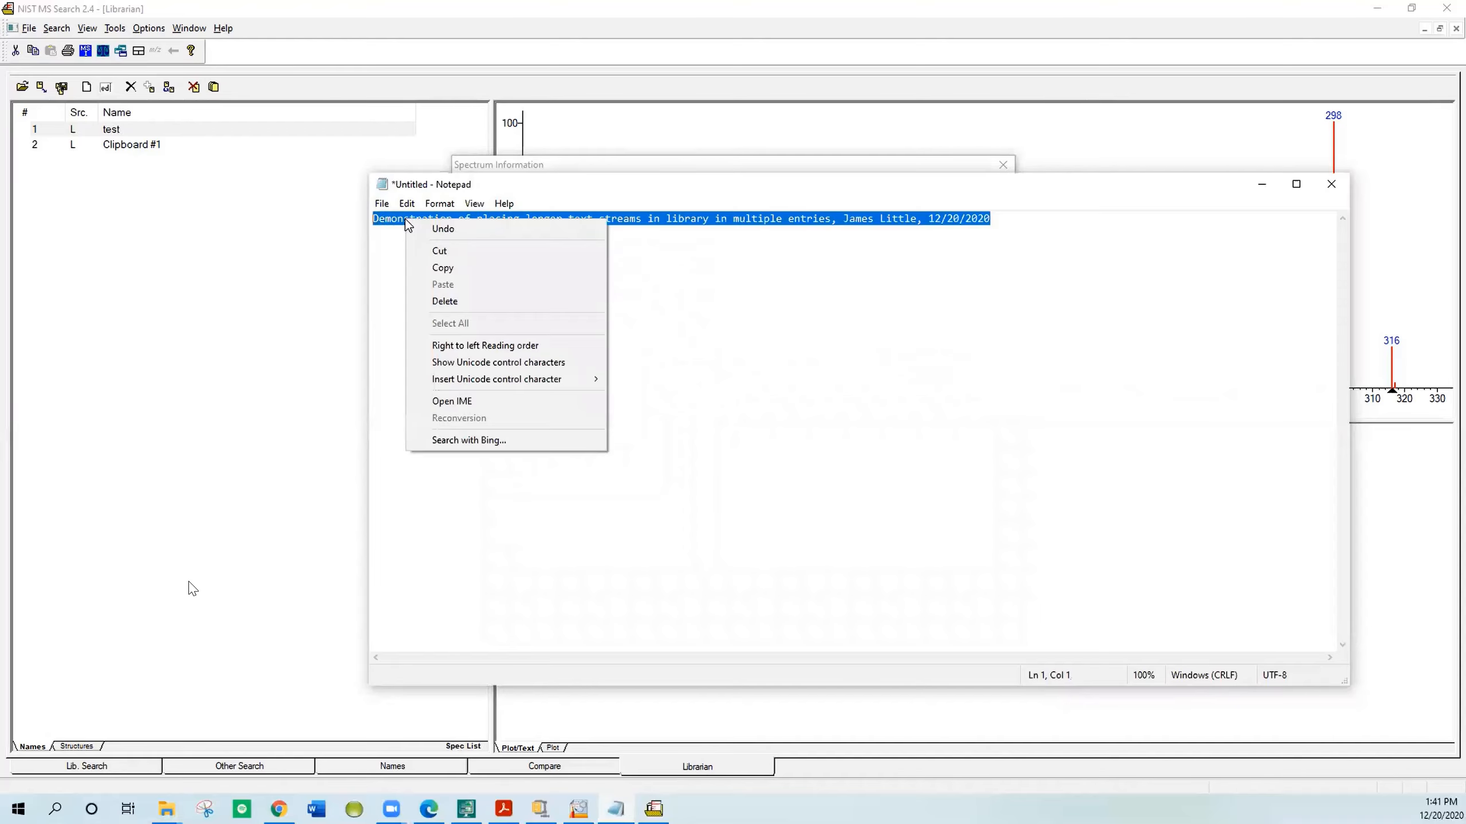
click(442, 267)
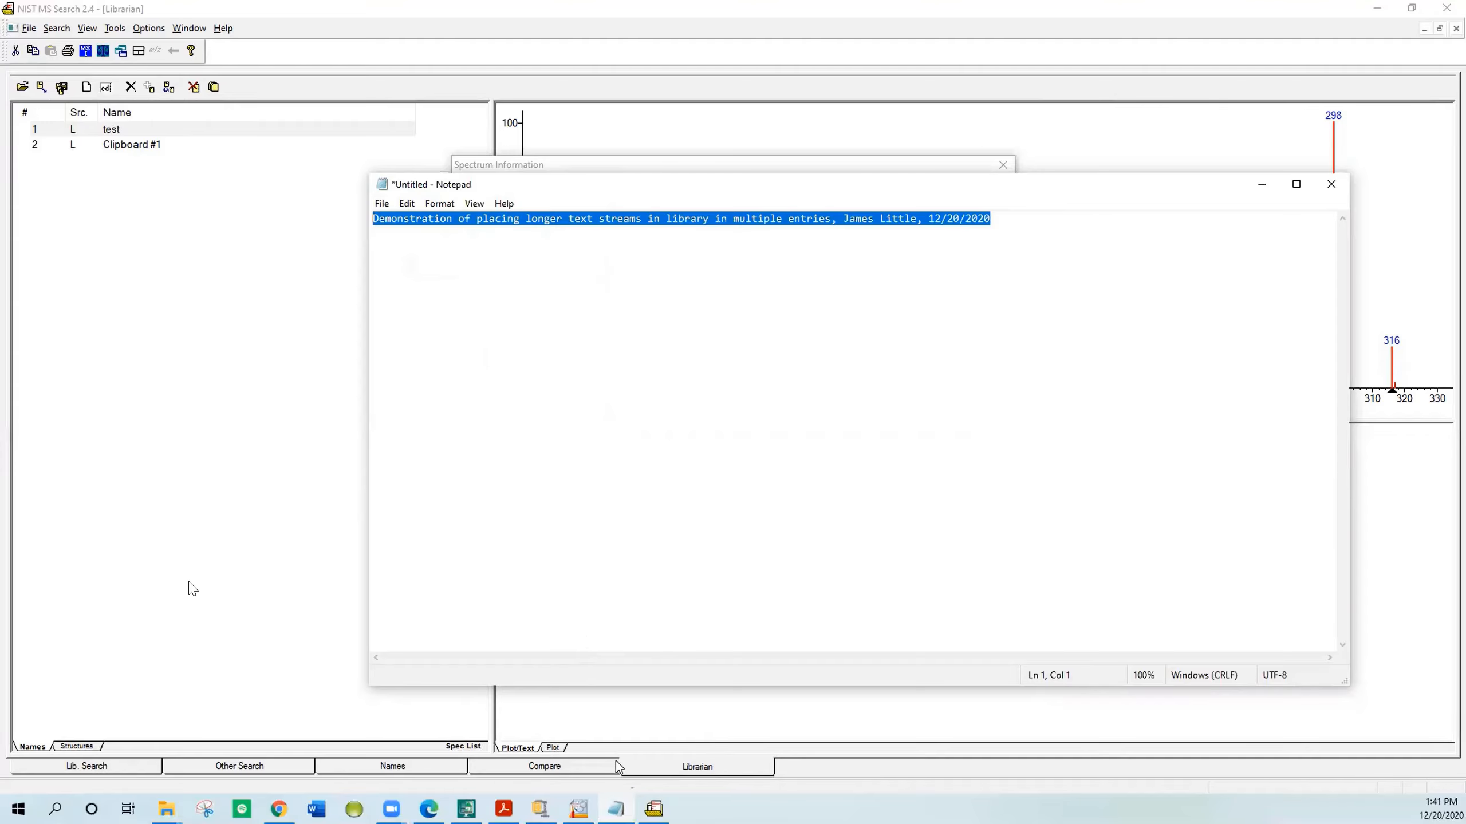
click(653, 808)
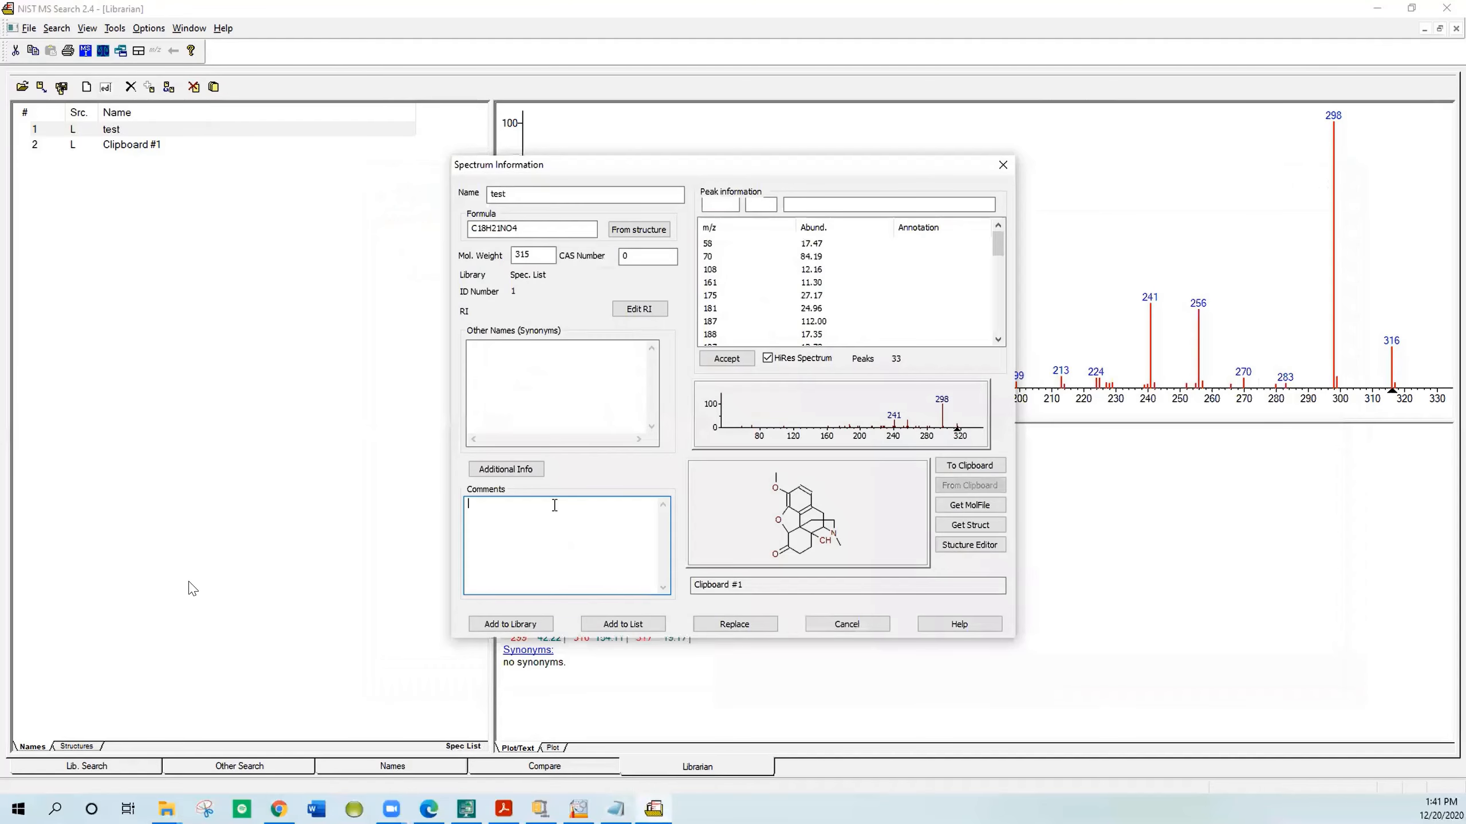
right_click(521, 514)
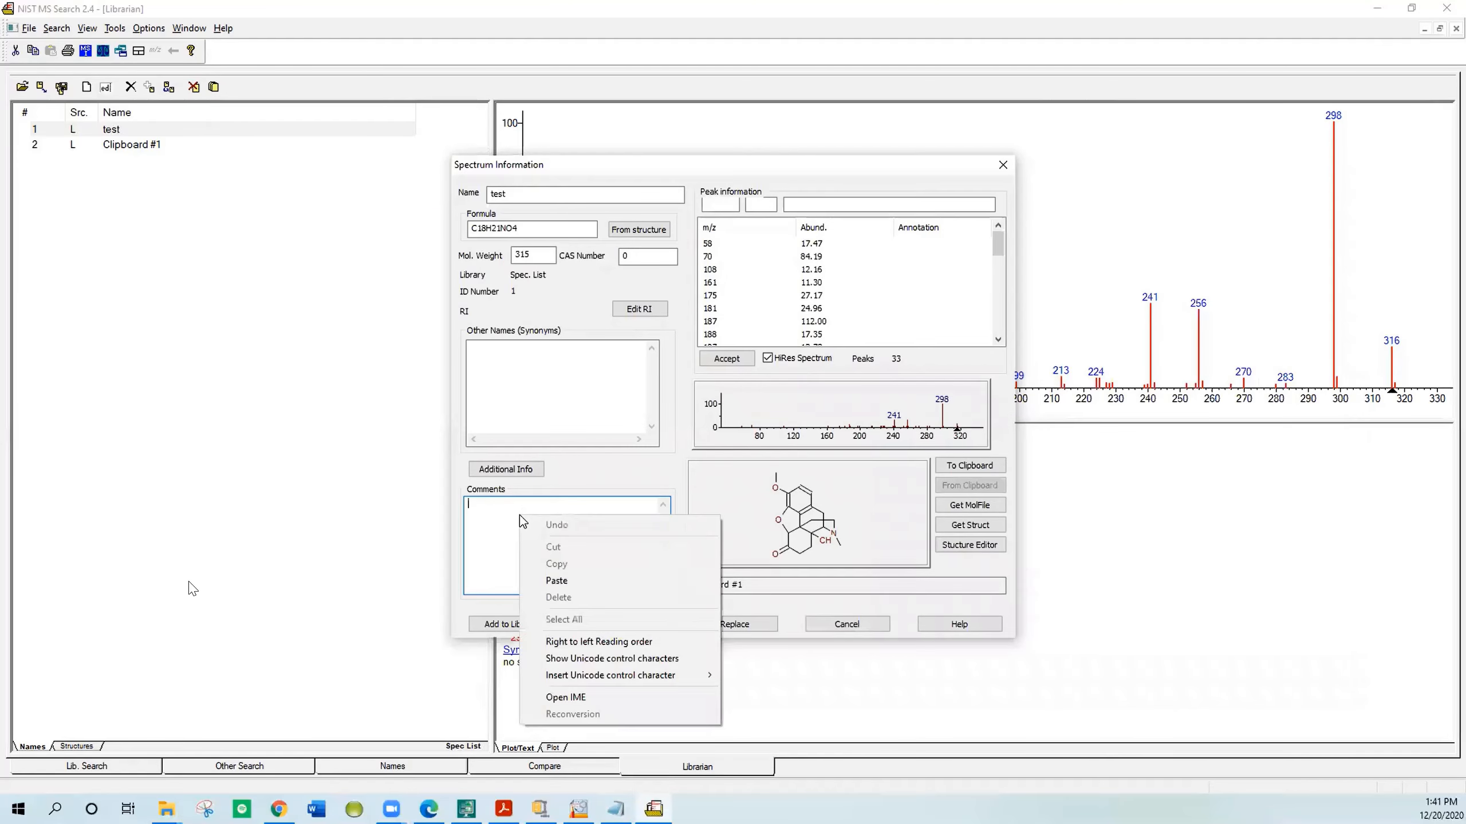
click(544, 581)
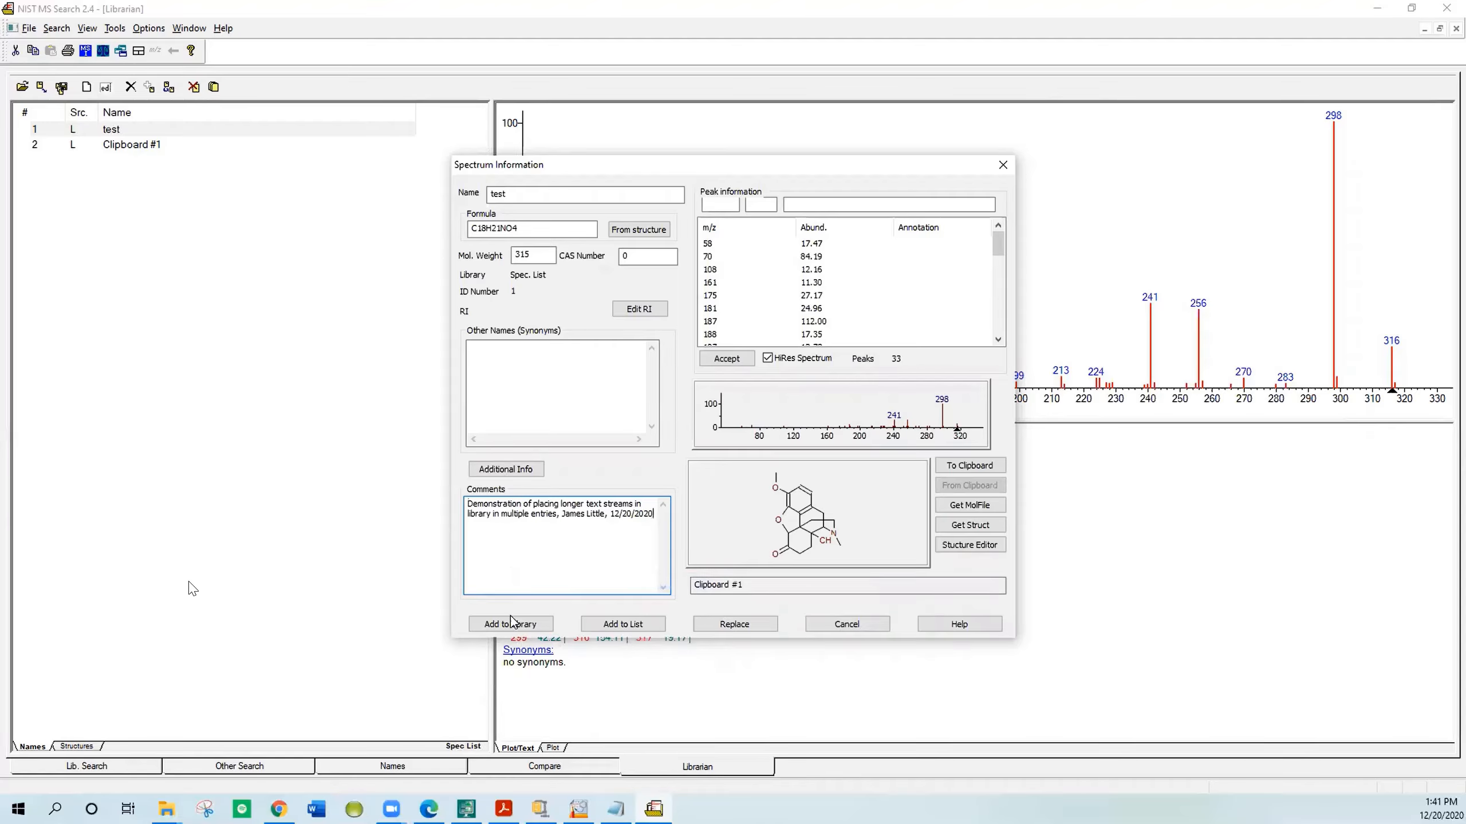
Step: Add the spectrum with its structure and comment to a new library named demo_test
click(508, 470)
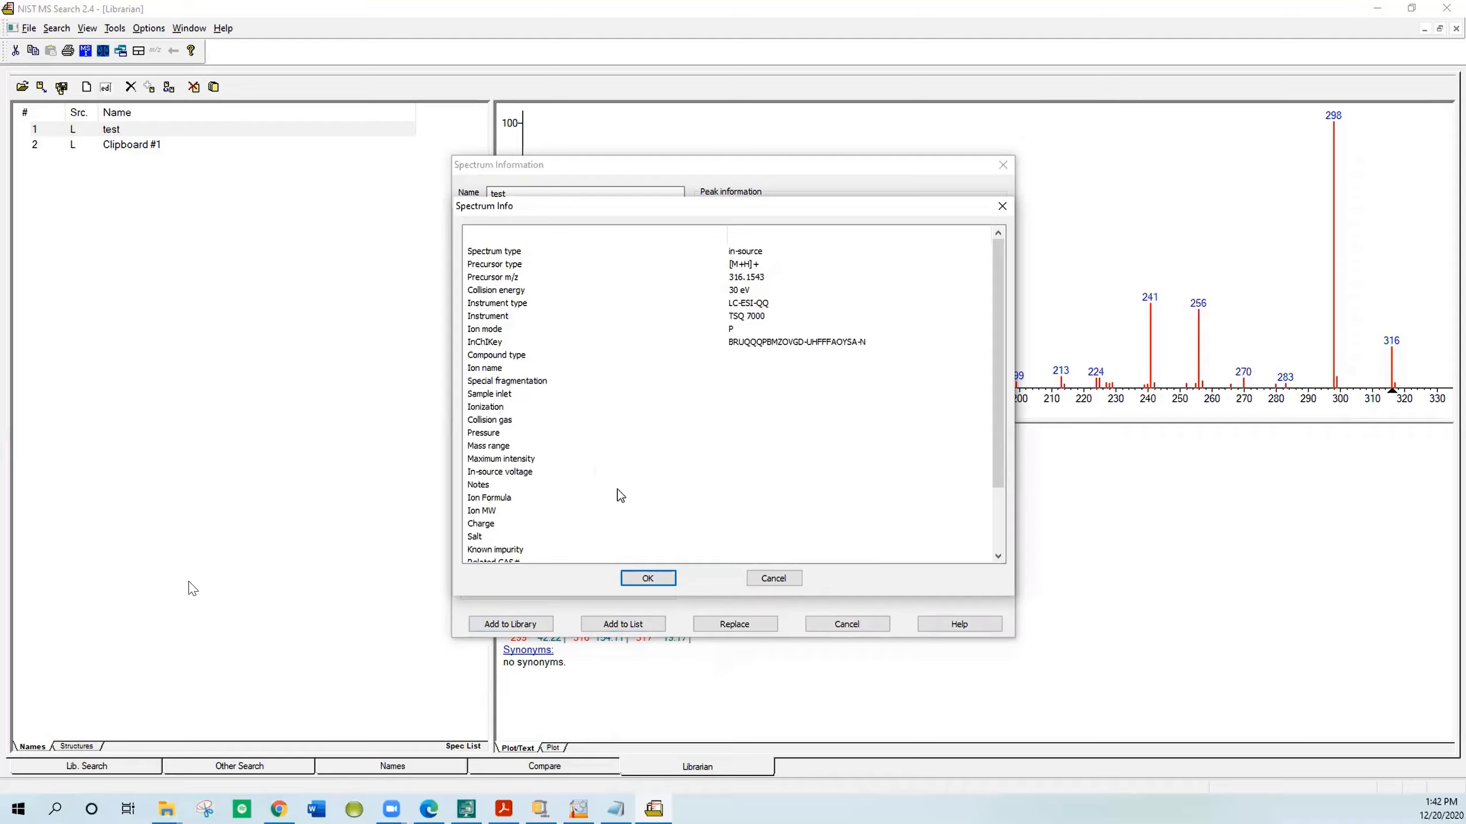
click(659, 579)
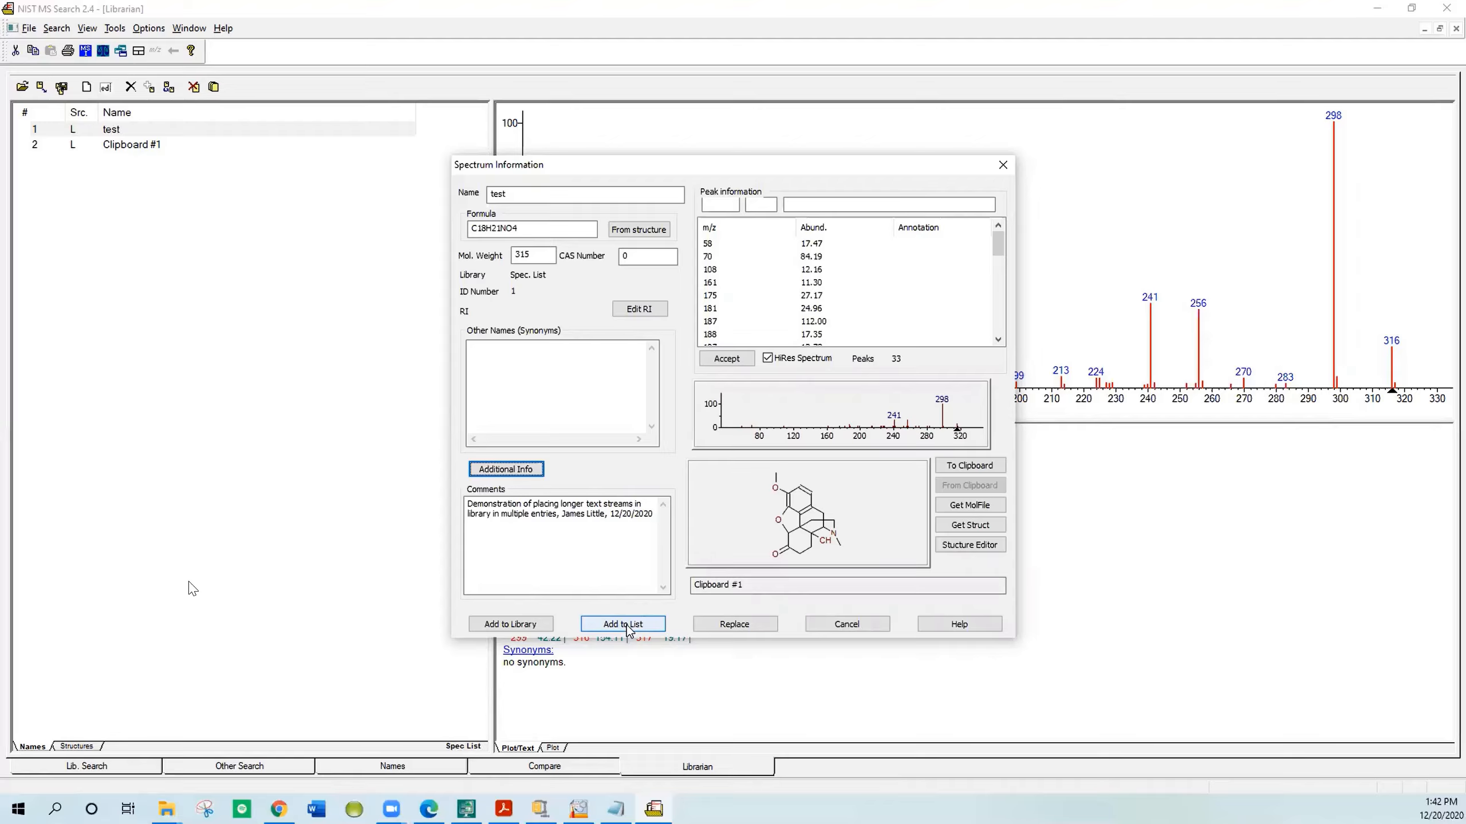
click(528, 625)
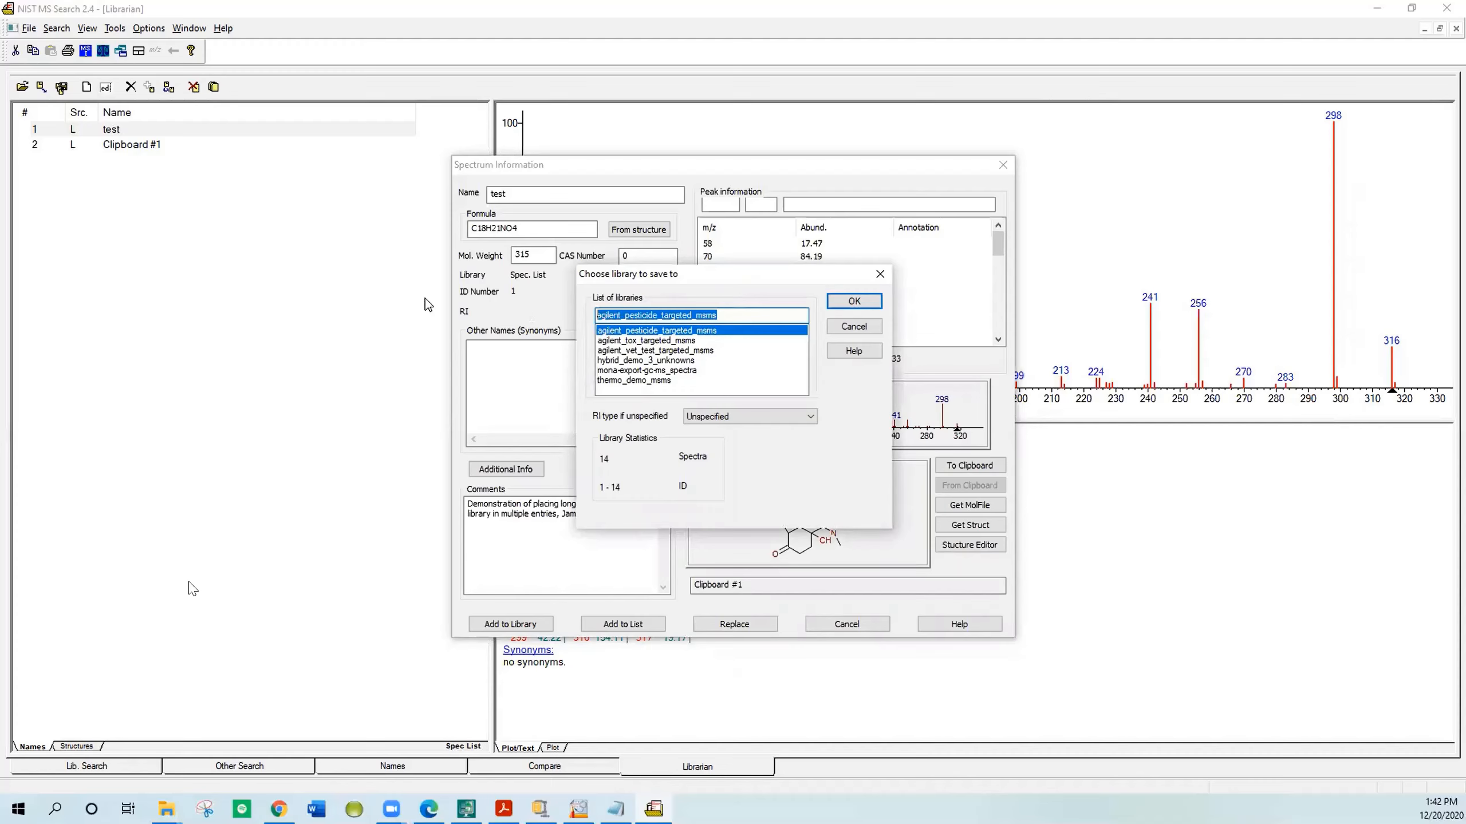
text(t)
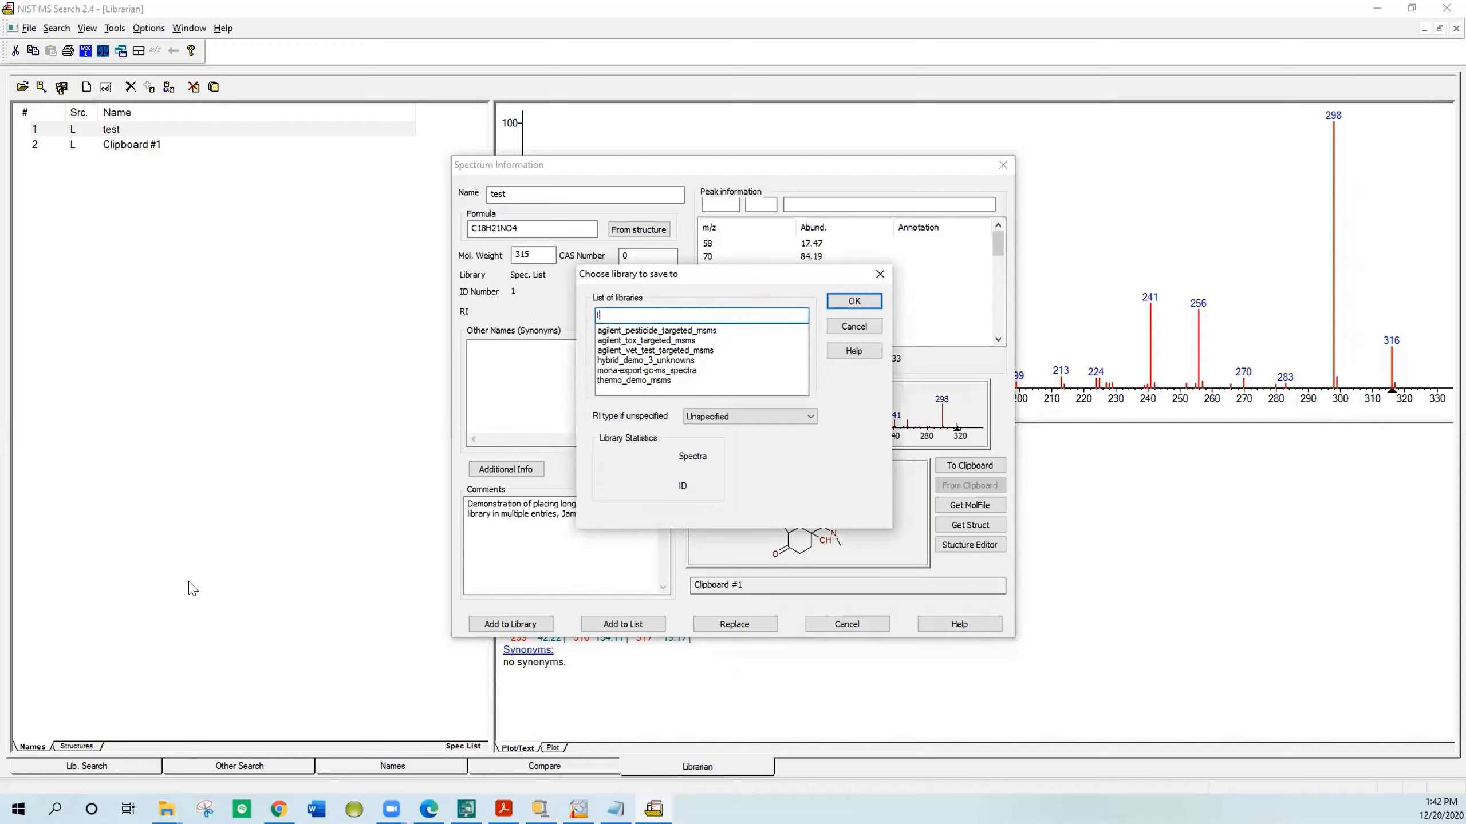
text(e)
key(BackSpace)
key(BackSpace)
text(demo_test)
click(853, 301)
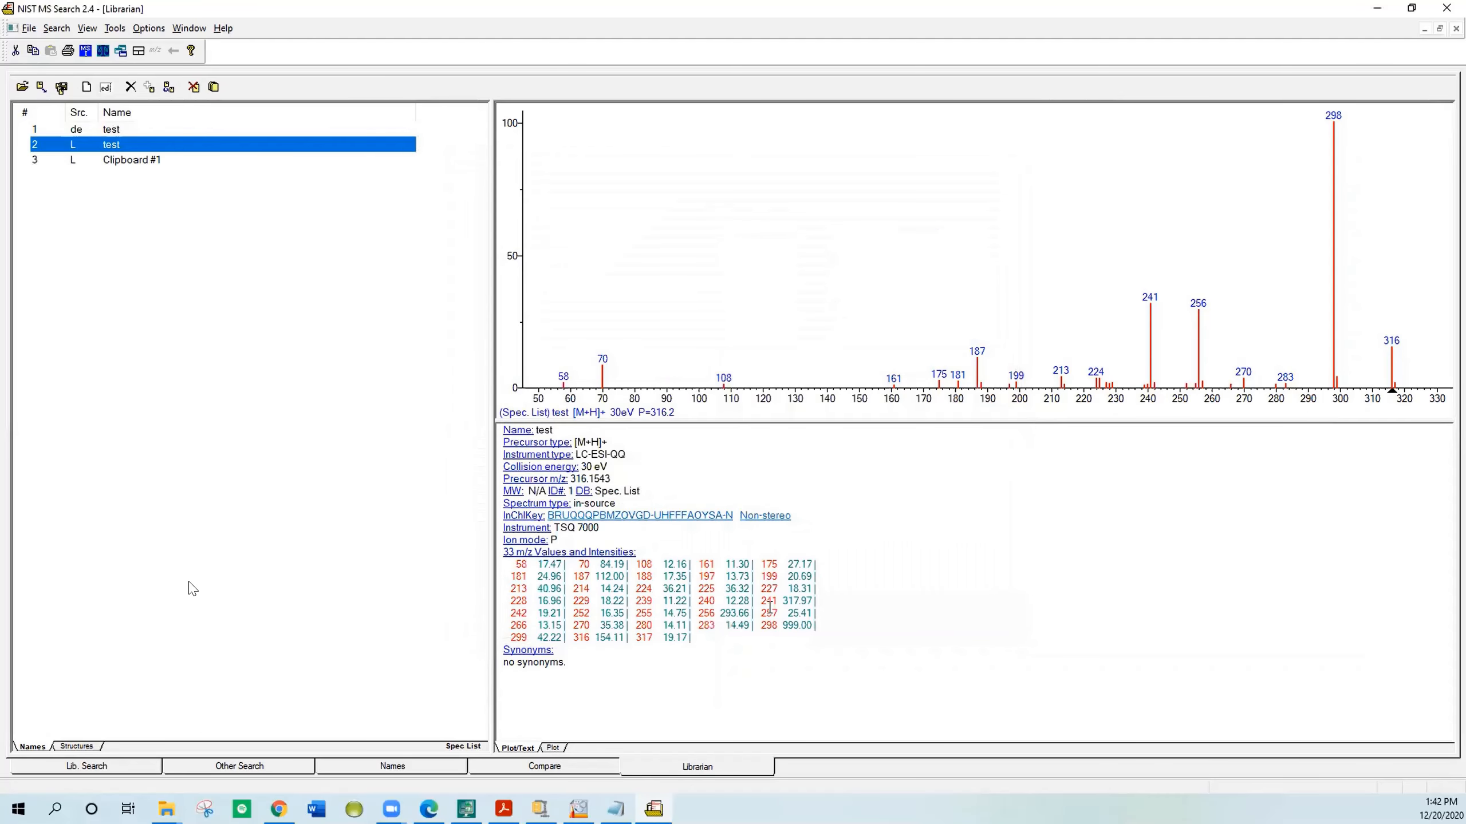
Step: Open the Other Search view and update the list of libraries
click(265, 769)
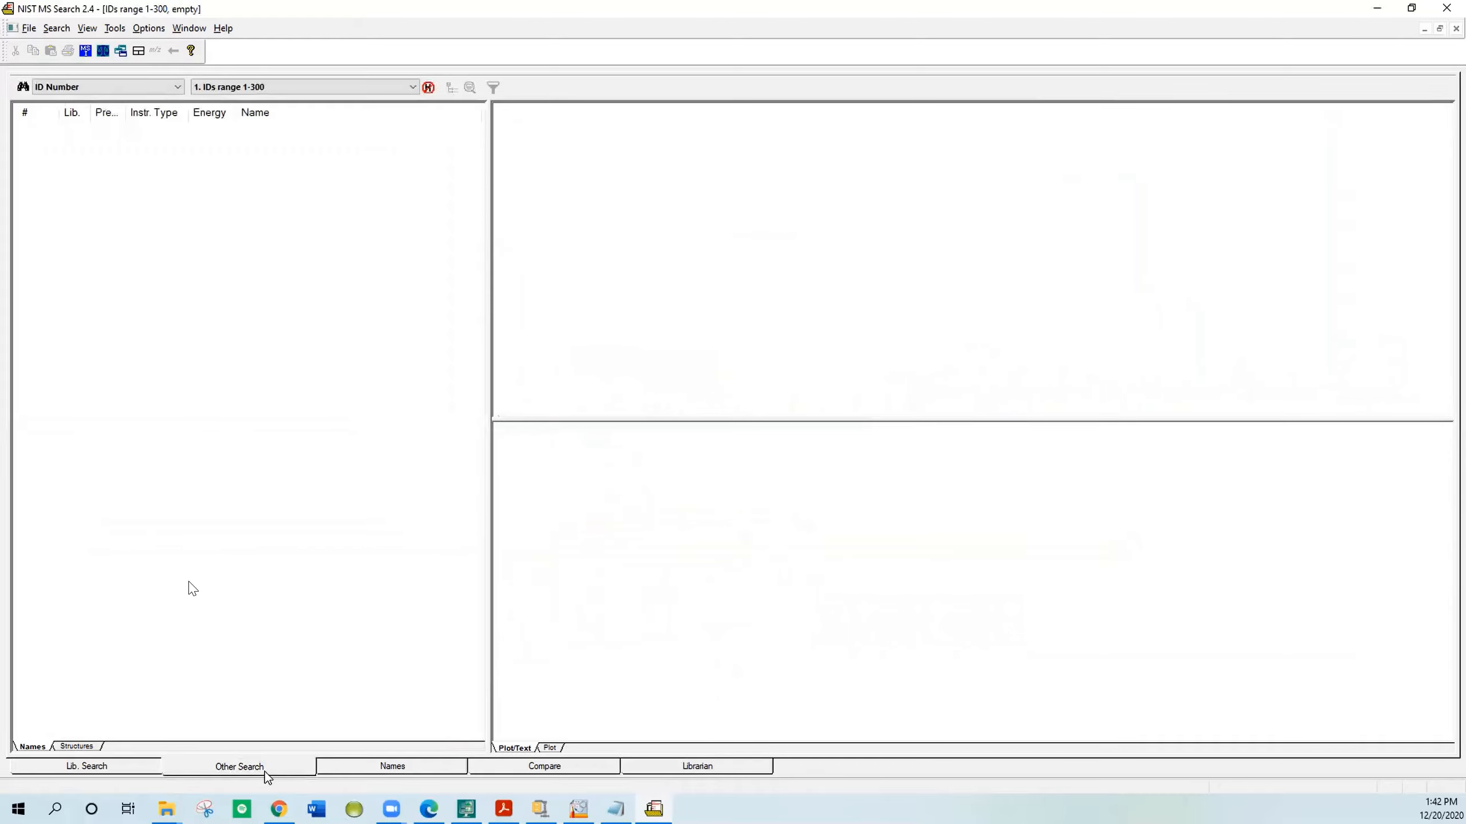
click(114, 28)
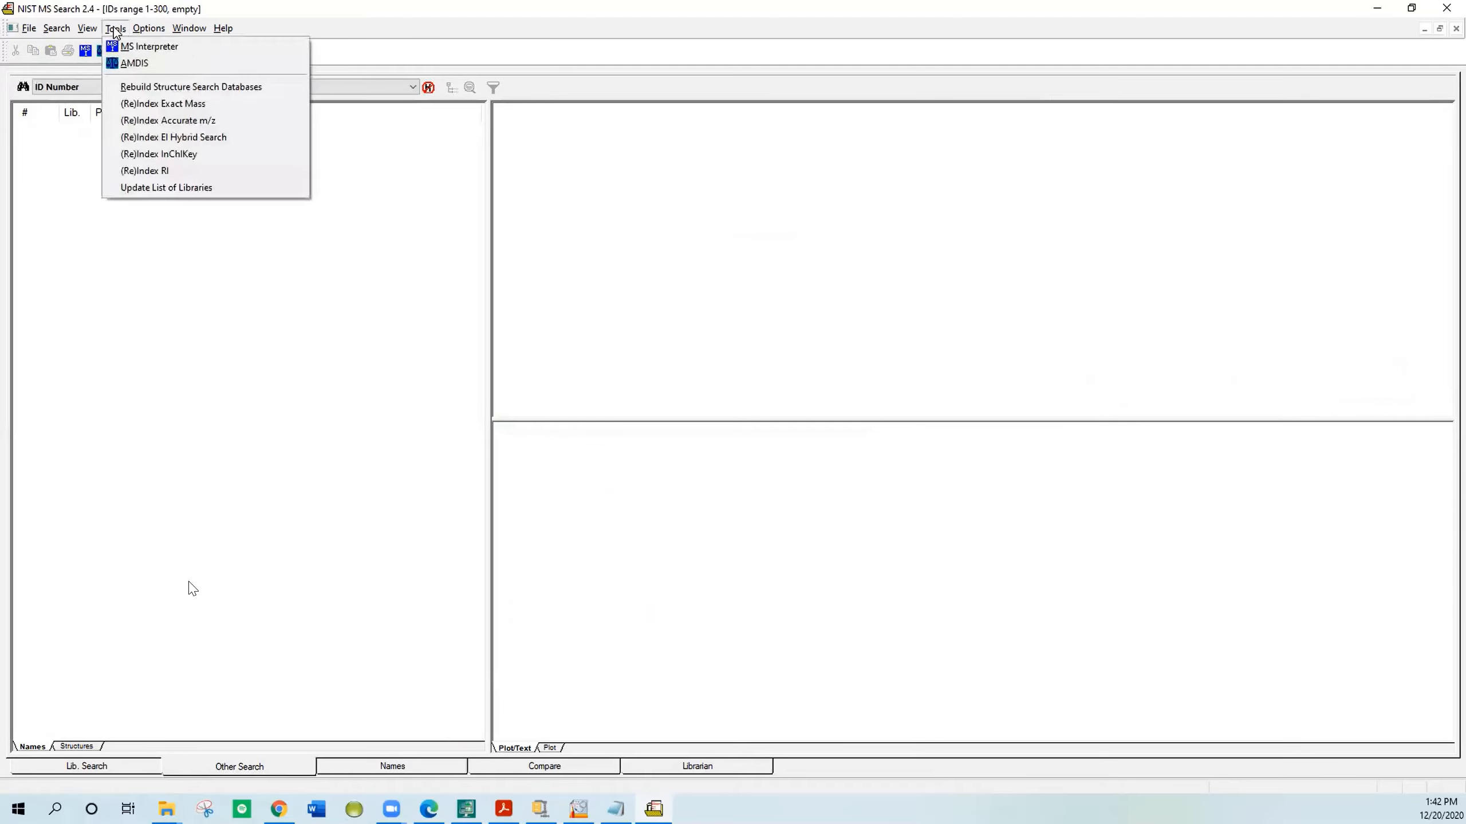
click(119, 190)
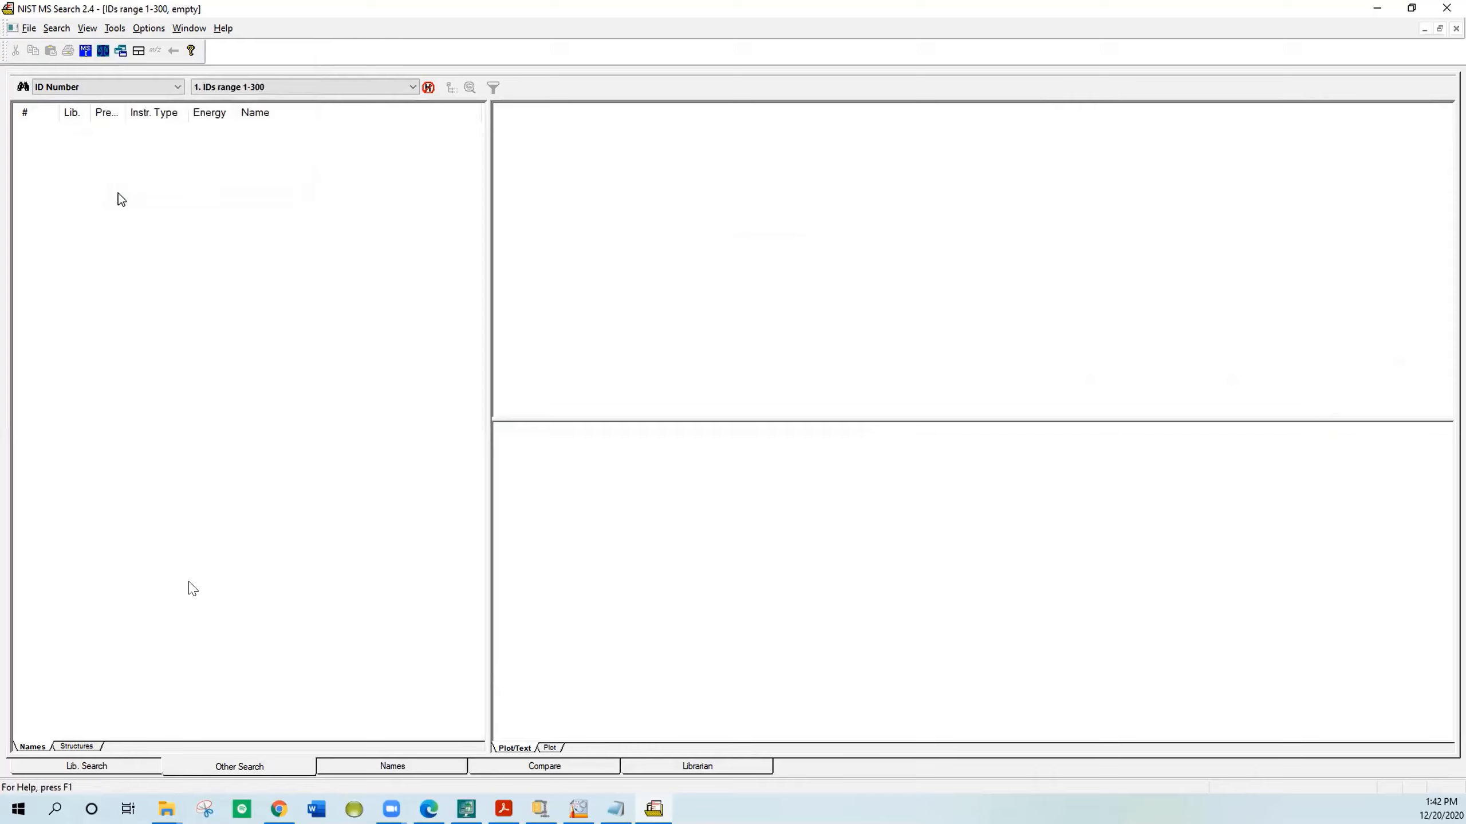